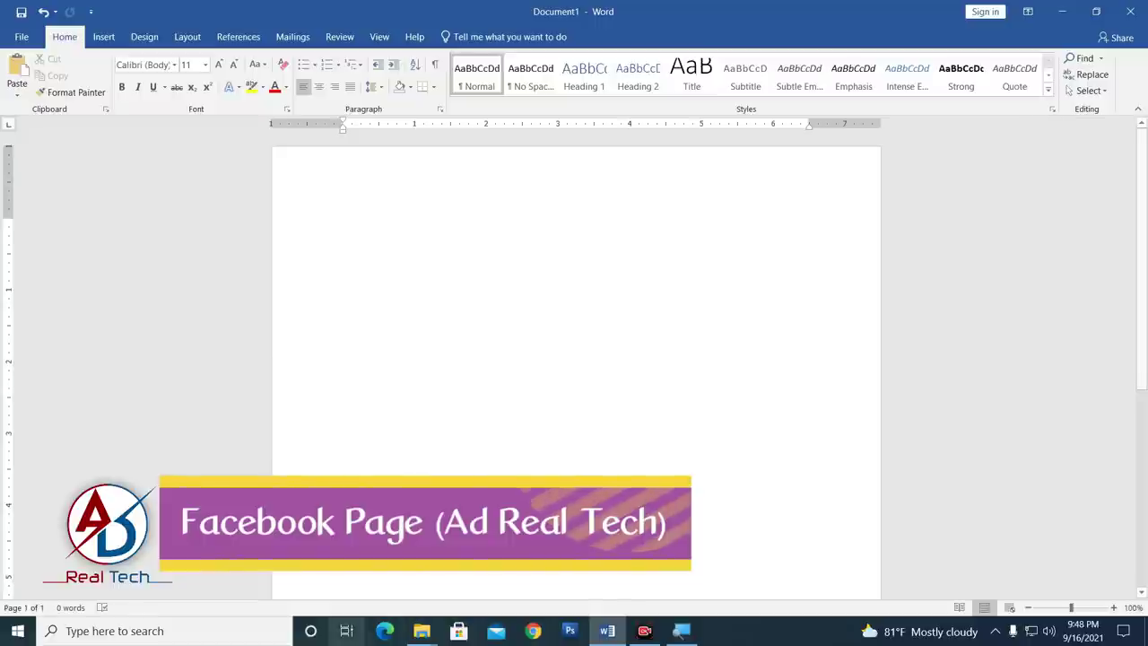
- Preview the passport size and coat images, then drop the passport photo on the page and delete it
{"action": "left_click", "coordinate": [422, 630]}
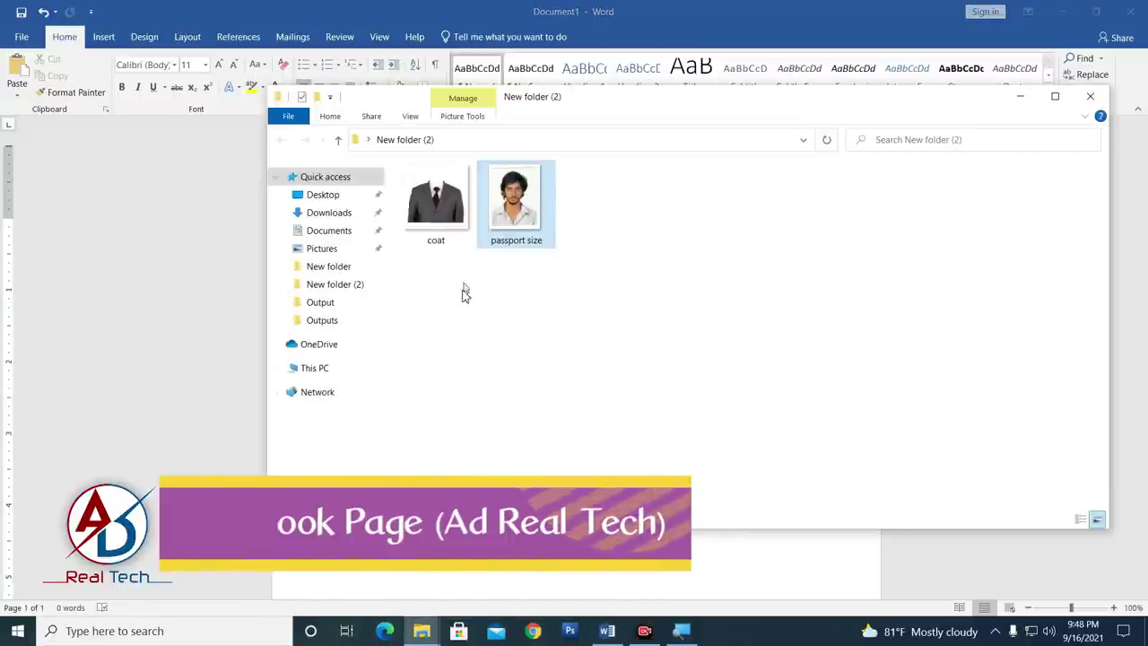
{"action": "double_click", "coordinate": [522, 218]}
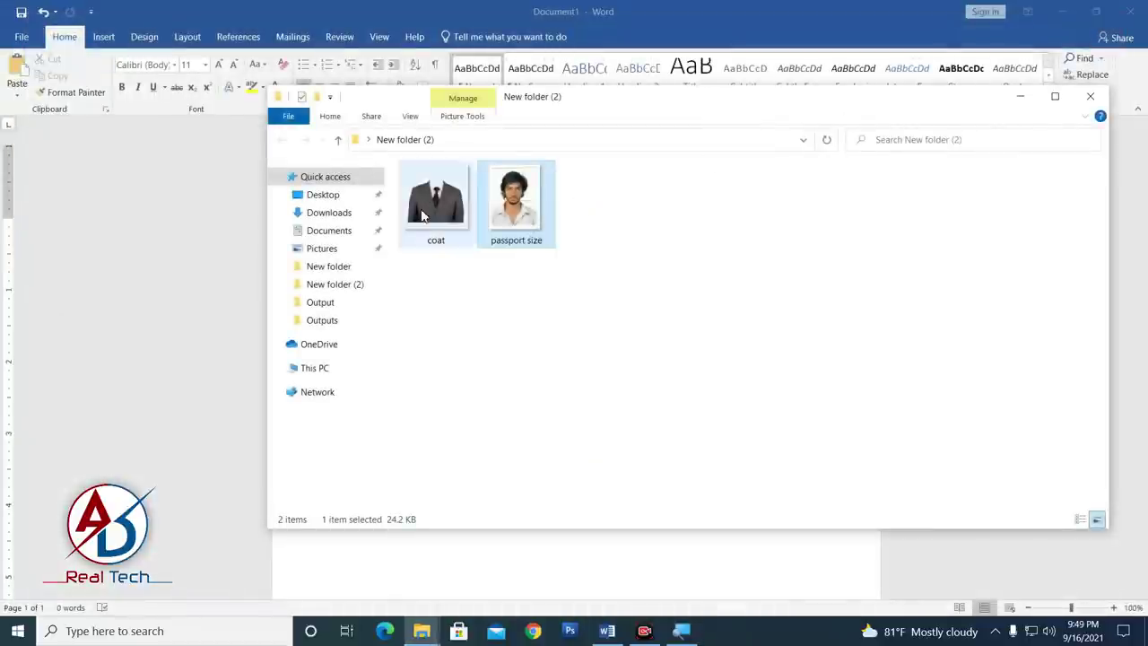
{"action": "double_click", "coordinate": [420, 208]}
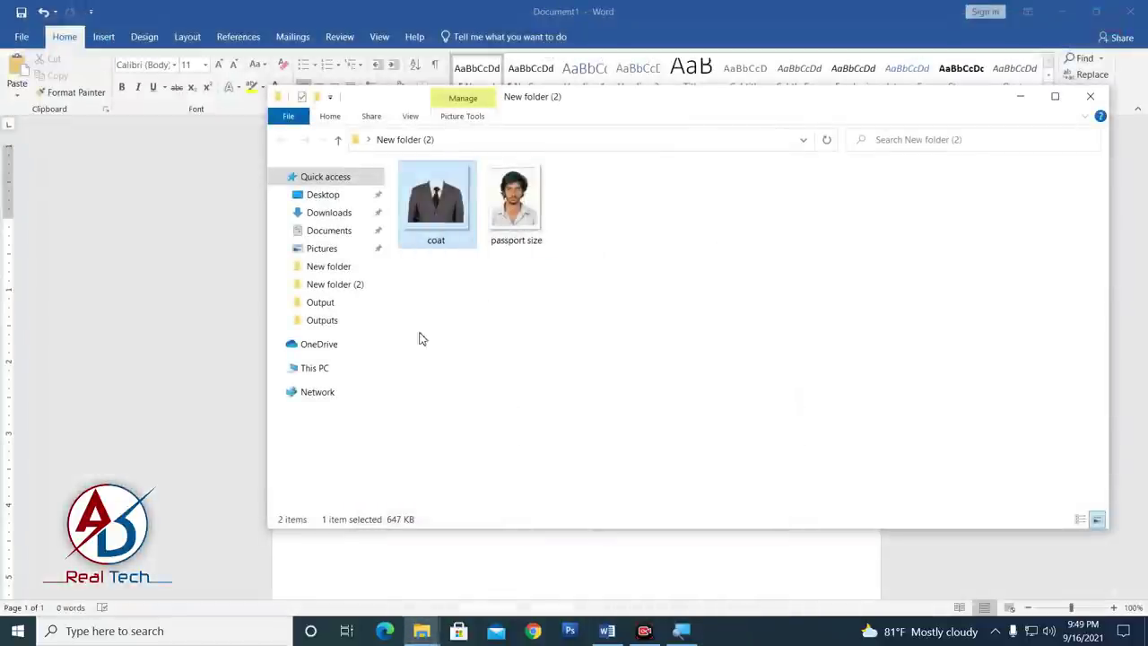
{"action": "left_click_drag", "start_coordinate": [418, 338], "coordinate": [552, 163]}
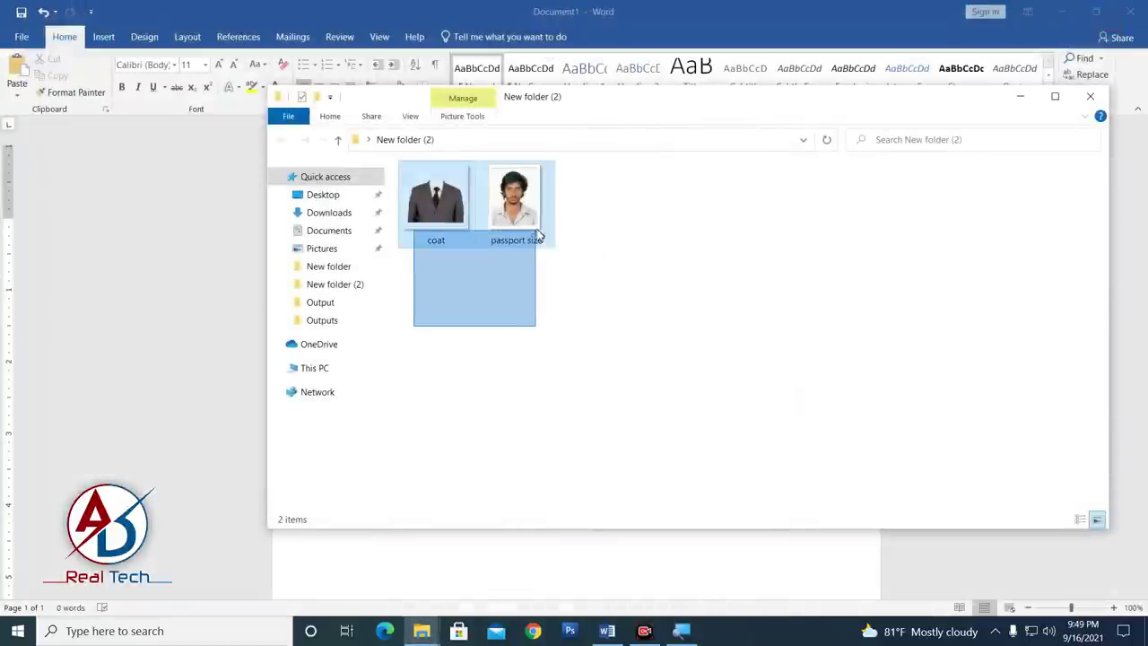
{"action": "left_click", "coordinate": [656, 316]}
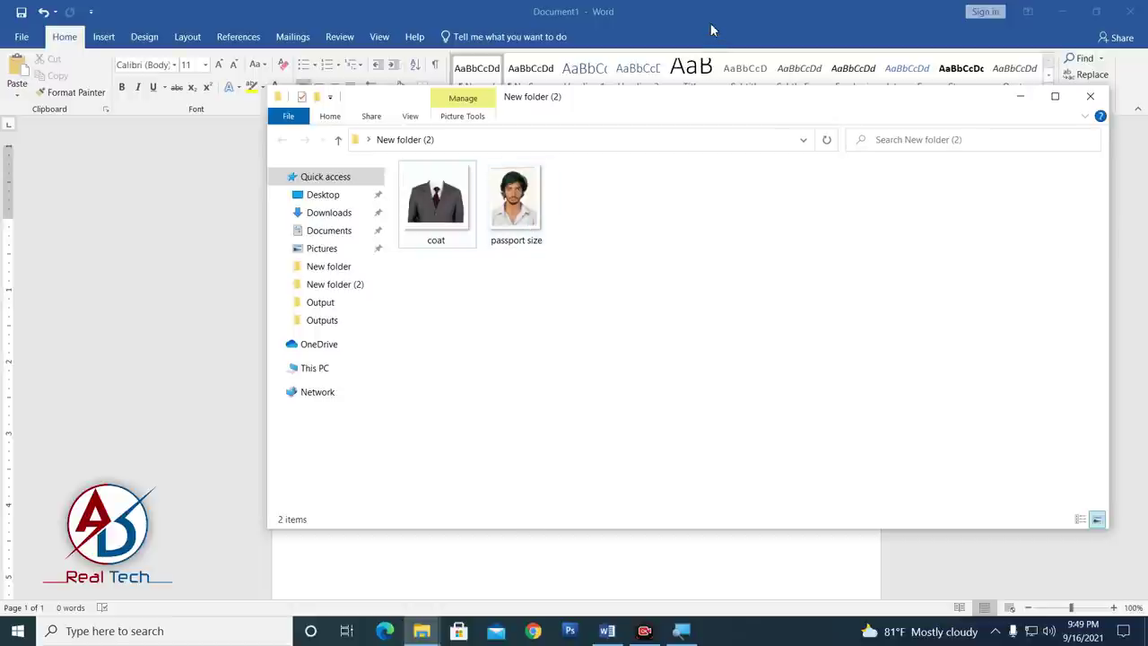
{"action": "mouse_move", "coordinate": [533, 235]}
{"action": "left_mouse_down"}
{"action": "mouse_move", "coordinate": [502, 564]}
{"action": "mouse_move", "coordinate": [547, 402]}
{"action": "left_mouse_up"}
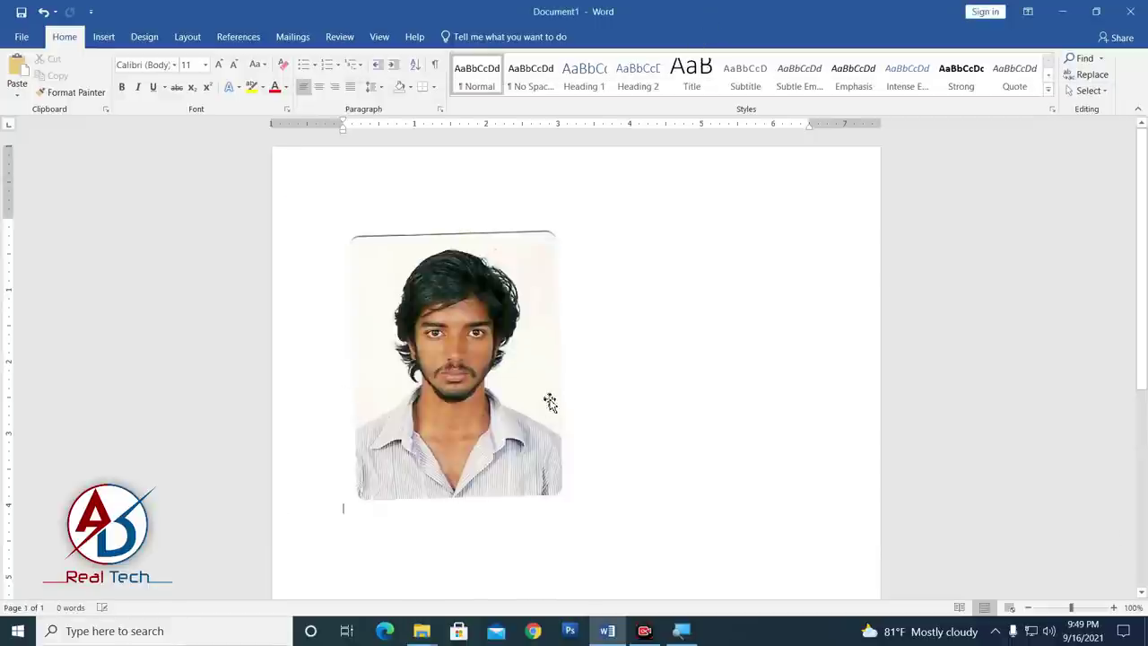
{"action": "left_click", "coordinate": [503, 385]}
{"action": "key", "text": "Delete"}
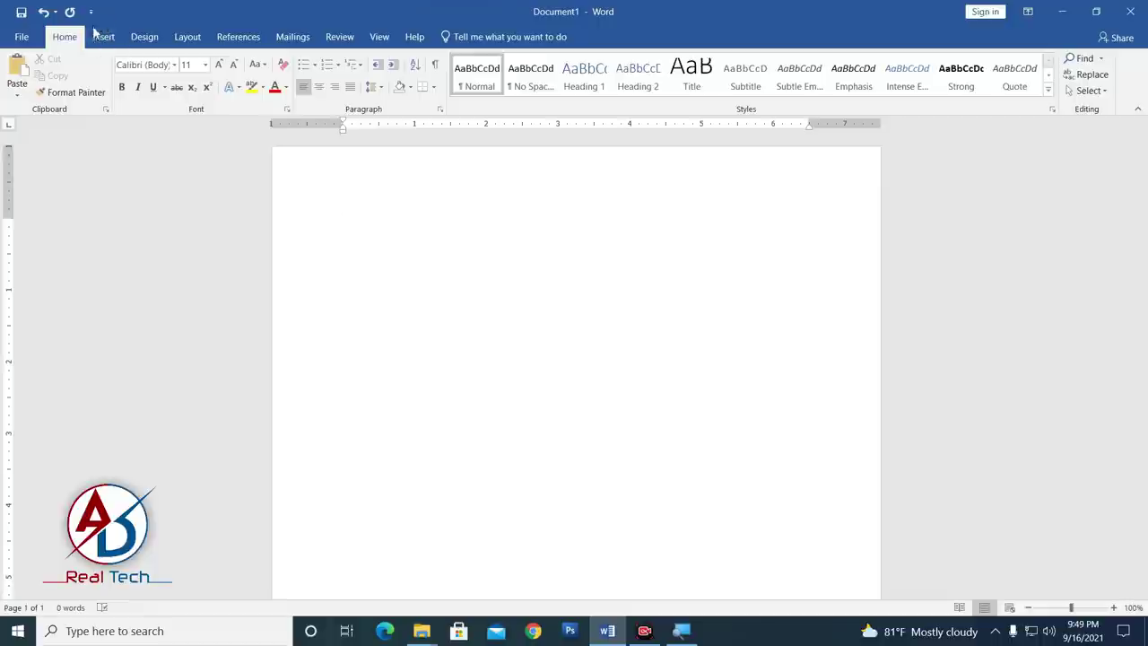
- Insert the 'passport size' picture from New folder (2) through Insert > Pictures
{"action": "left_click", "coordinate": [103, 37]}
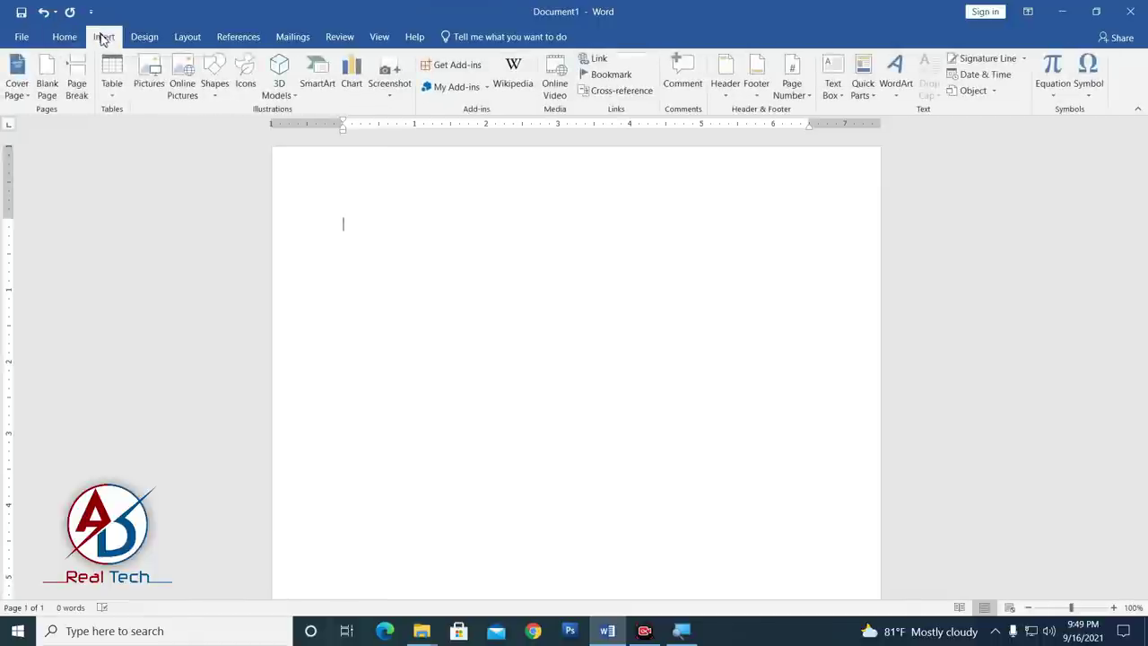
{"action": "left_click", "coordinate": [150, 84]}
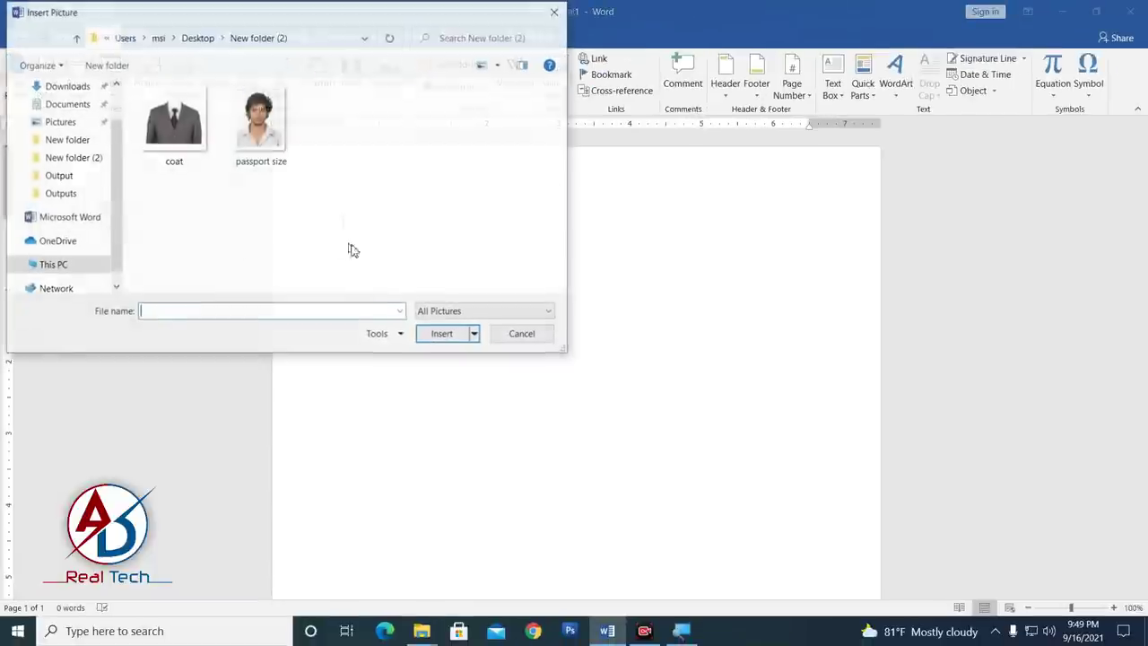
{"action": "left_click", "coordinate": [260, 148]}
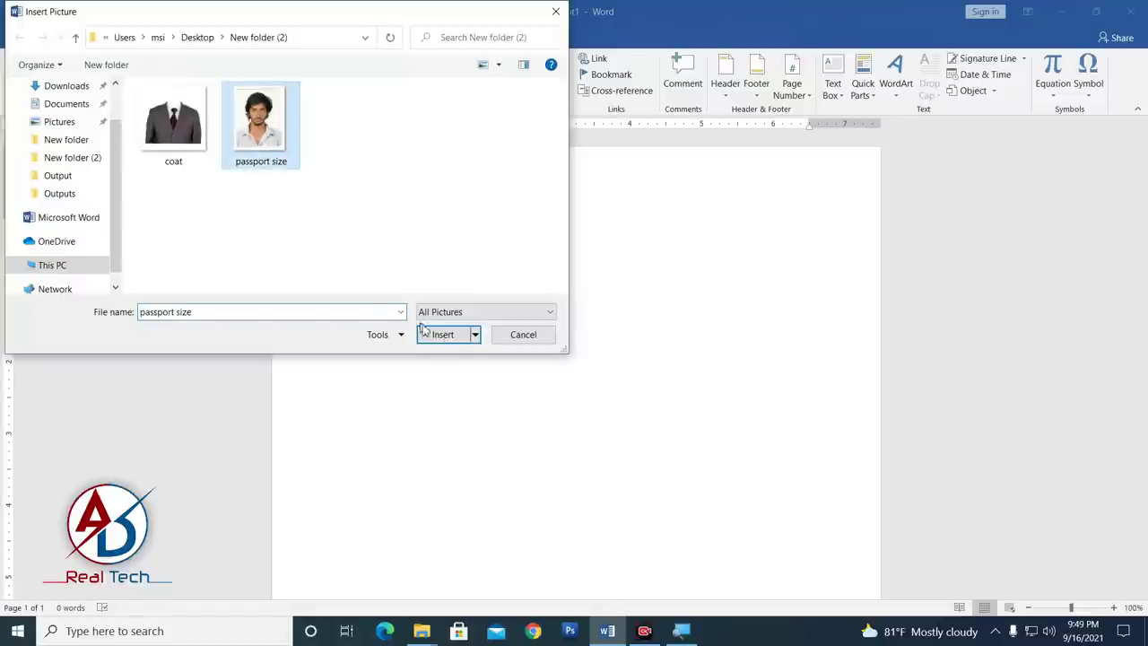
{"action": "left_click", "coordinate": [448, 334]}
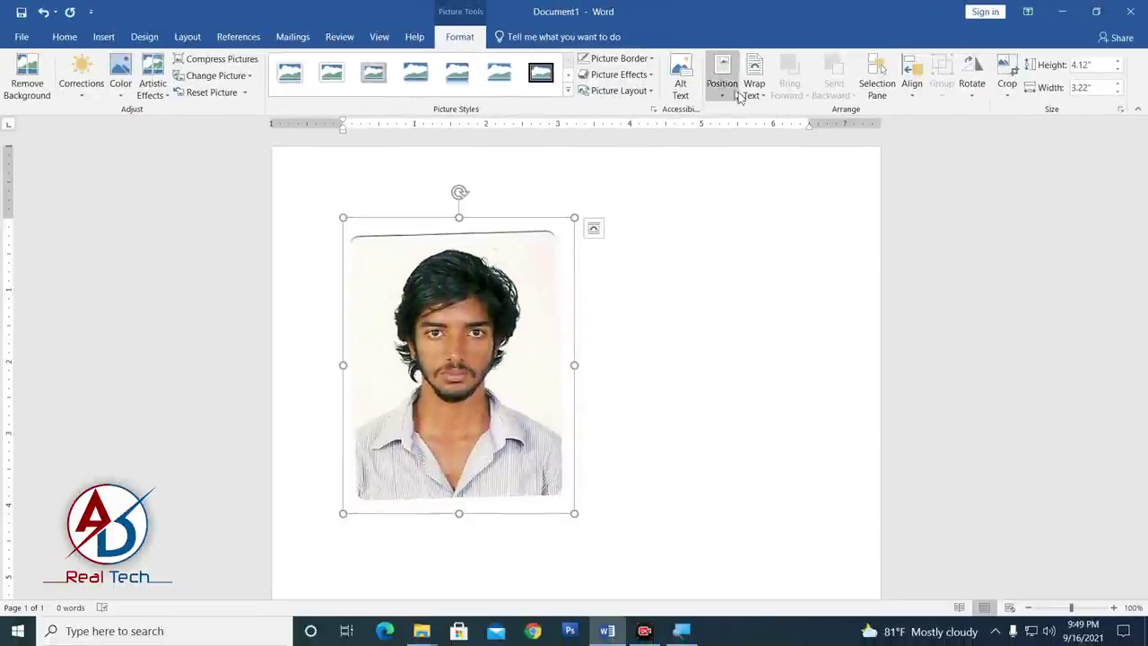
- Set the passport photo to In Front of Text wrapping and drag it toward the page centre
{"action": "left_click", "coordinate": [753, 96]}
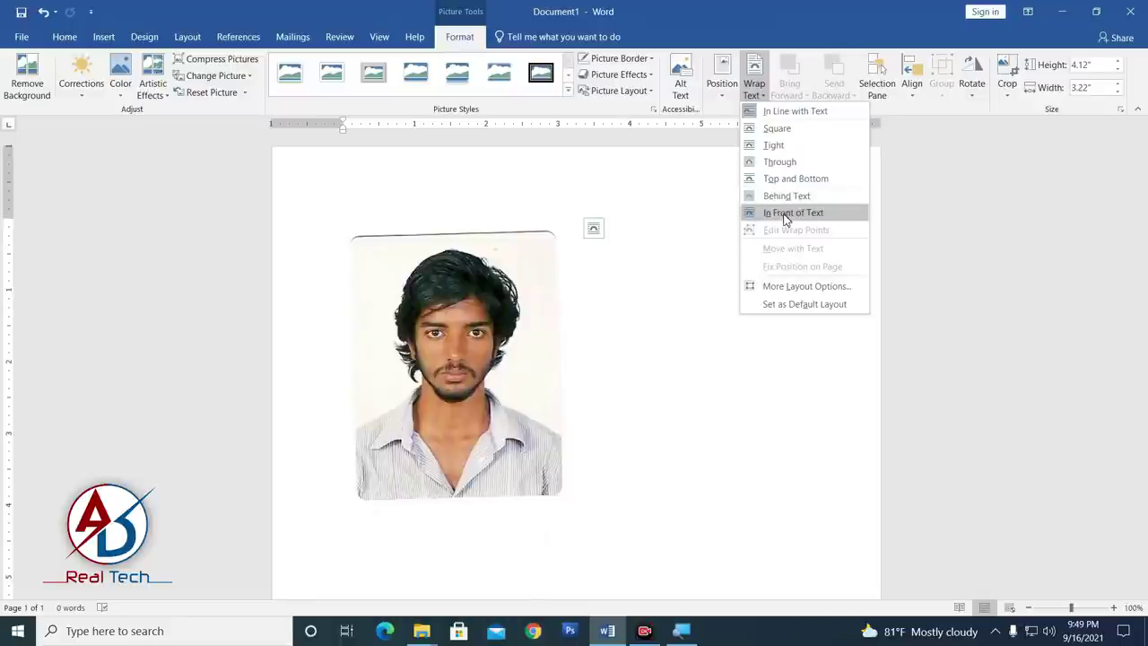
{"action": "left_click", "coordinate": [786, 213]}
{"action": "mouse_move", "coordinate": [538, 346]}
{"action": "left_mouse_down"}
{"action": "mouse_move", "coordinate": [479, 375]}
{"action": "mouse_move", "coordinate": [660, 342]}
{"action": "mouse_move", "coordinate": [588, 363]}
{"action": "left_mouse_up"}
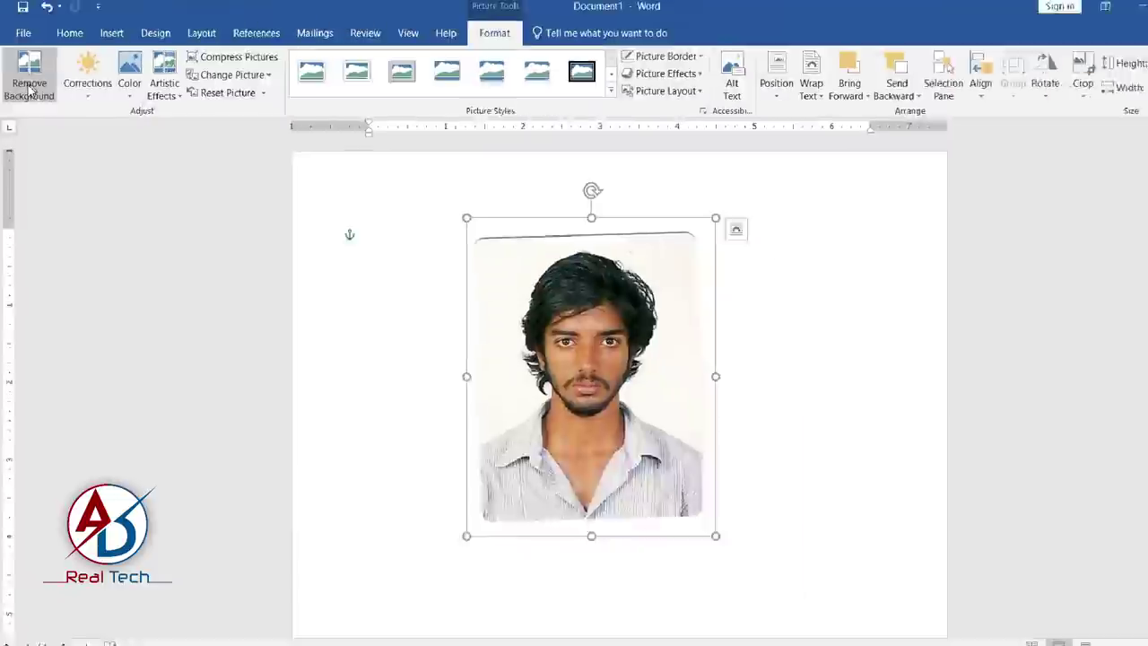
- Start Remove Background and mark part of the hair as an area to remove
{"action": "left_click", "coordinate": [30, 88]}
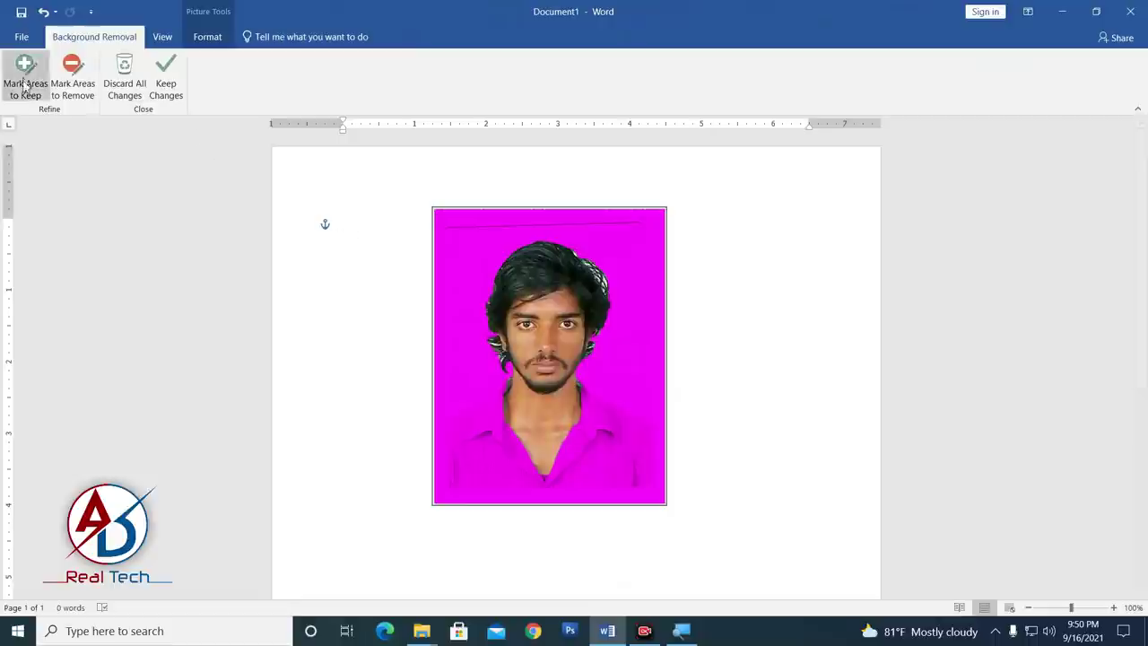
{"action": "left_click", "coordinate": [76, 87]}
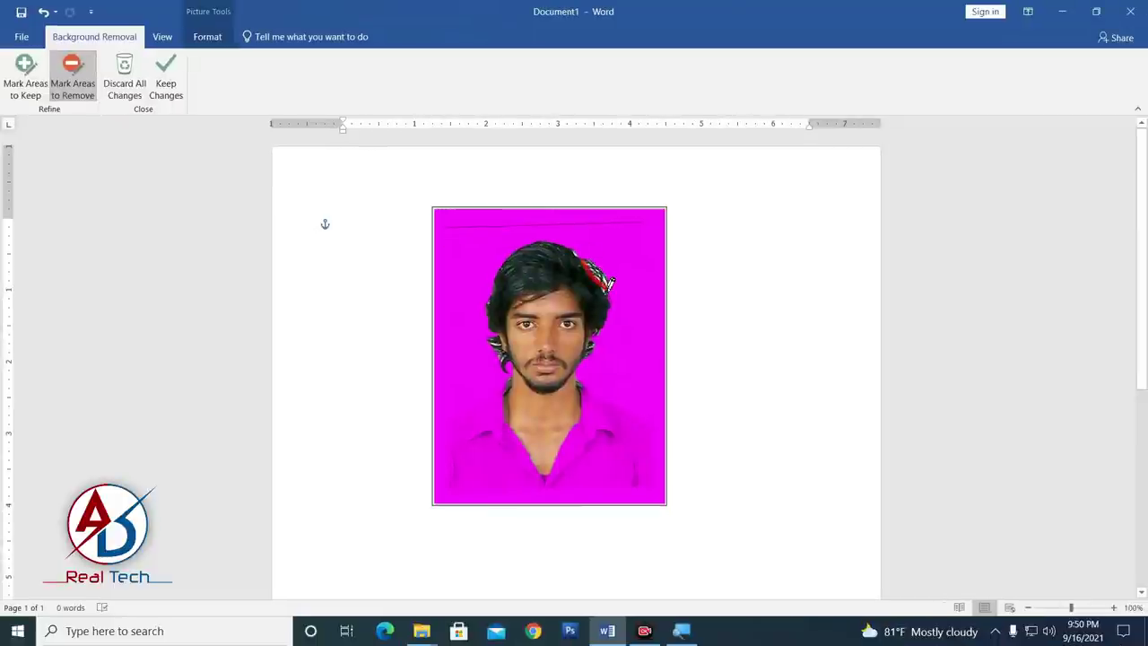
{"action": "left_click_drag", "start_coordinate": [608, 283], "coordinate": [610, 285]}
{"action": "key", "text": "Escape"}
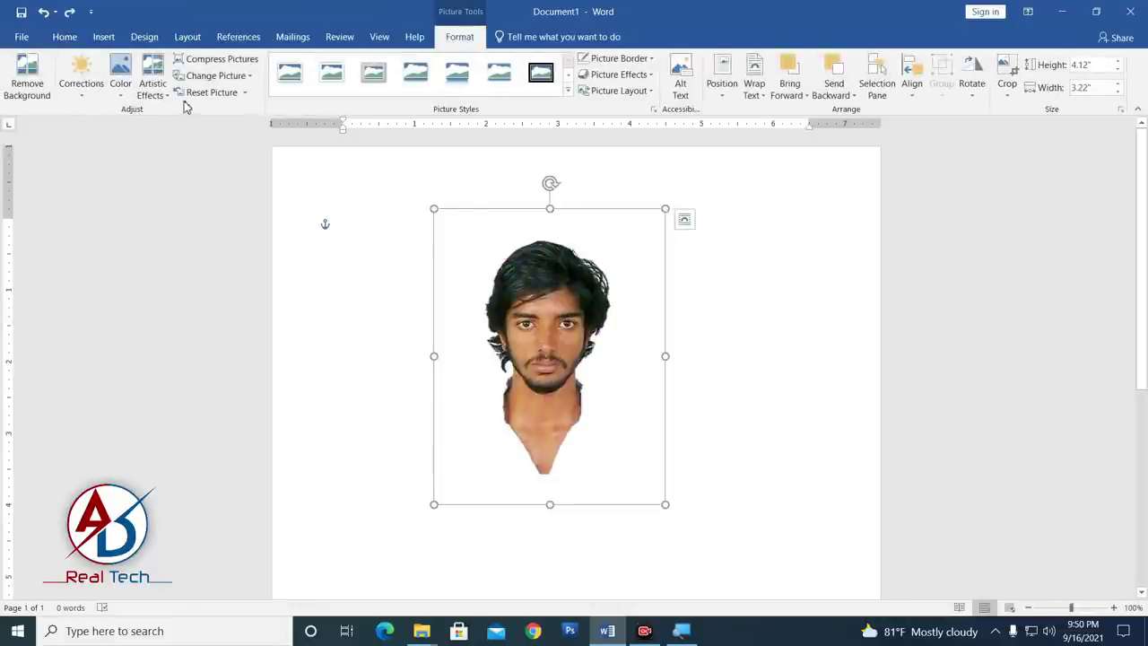
- Mark the right hair and left-ear areas for removal and keep the changes
{"action": "left_click", "coordinate": [27, 73]}
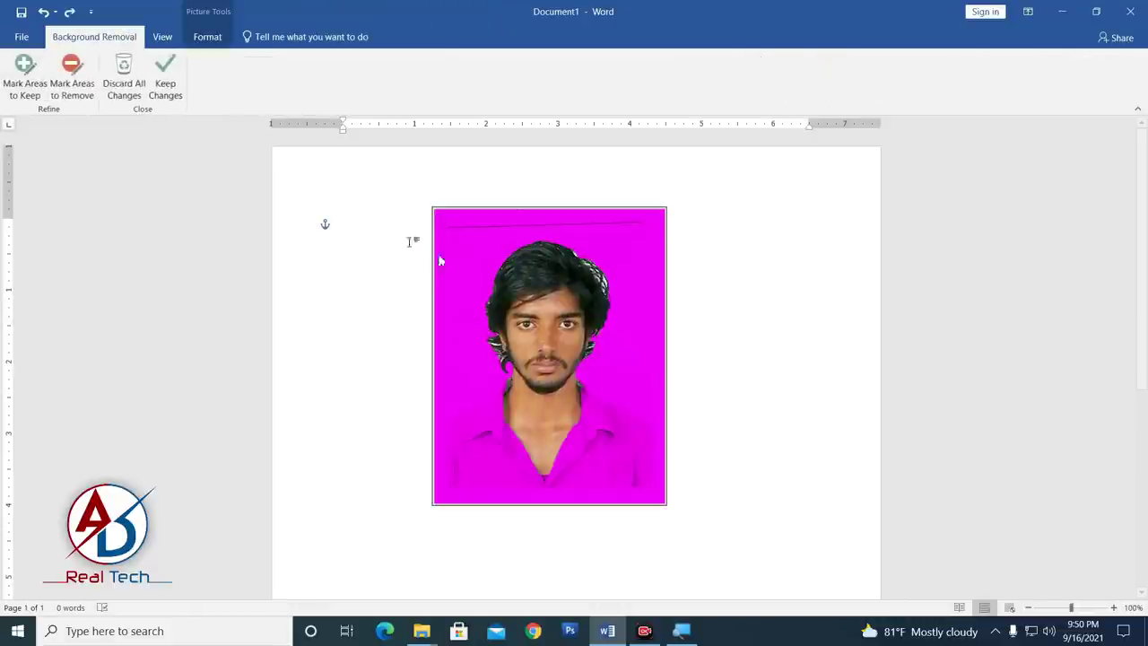
{"action": "left_click", "coordinate": [75, 85]}
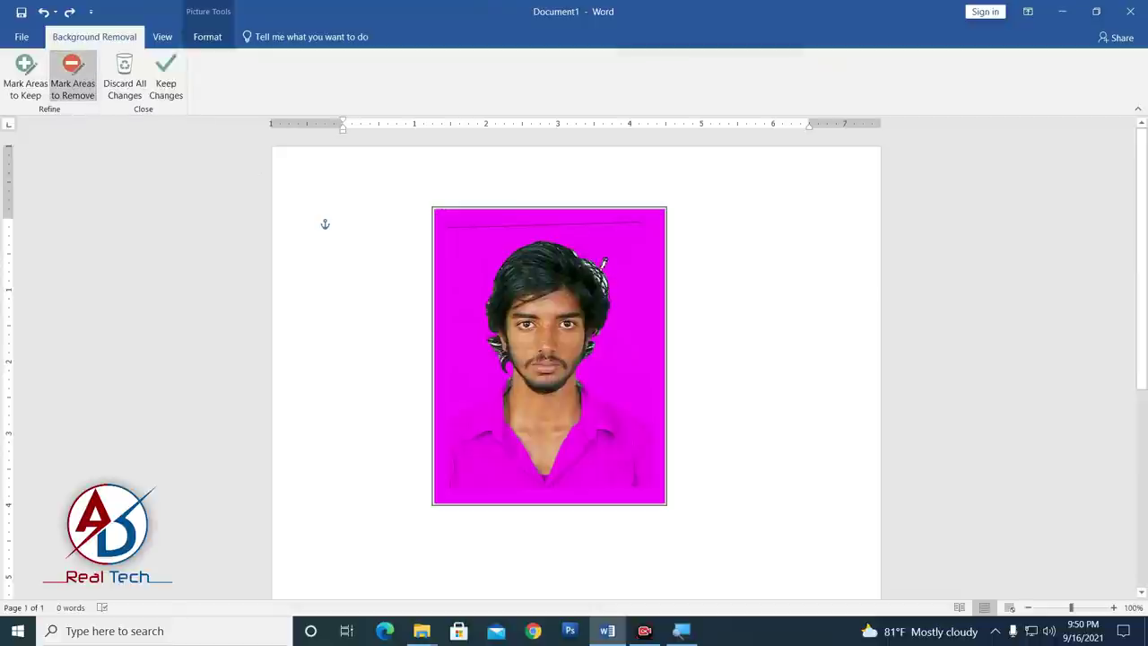
{"action": "left_click_drag", "start_coordinate": [610, 284], "coordinate": [610, 284]}
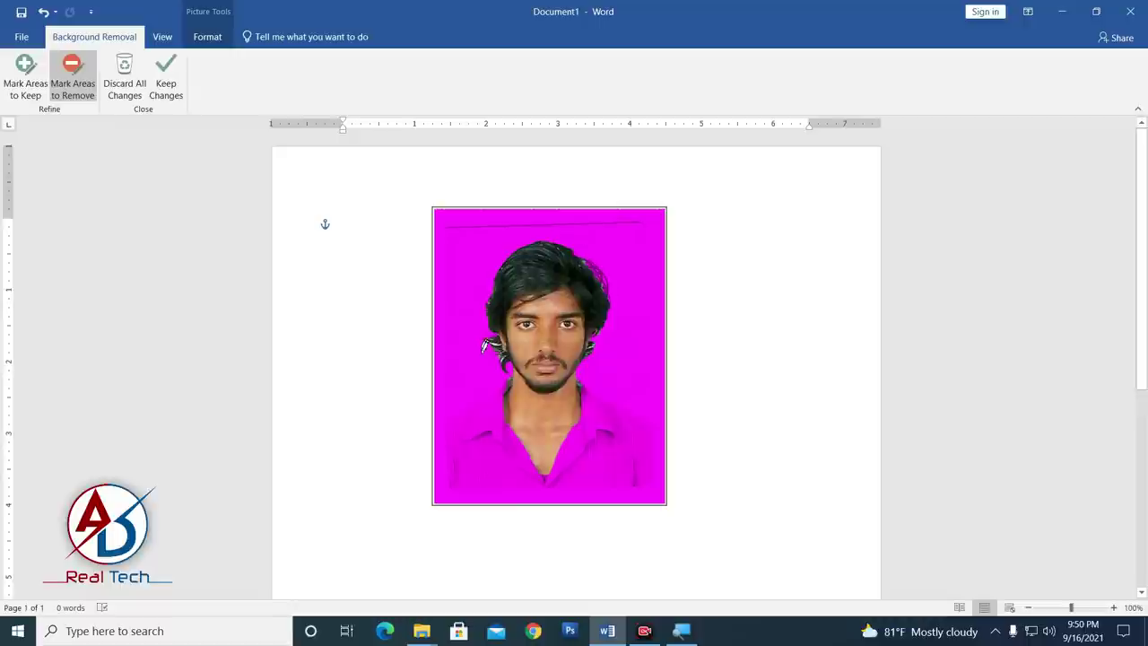
{"action": "left_click_drag", "start_coordinate": [500, 352], "coordinate": [502, 353]}
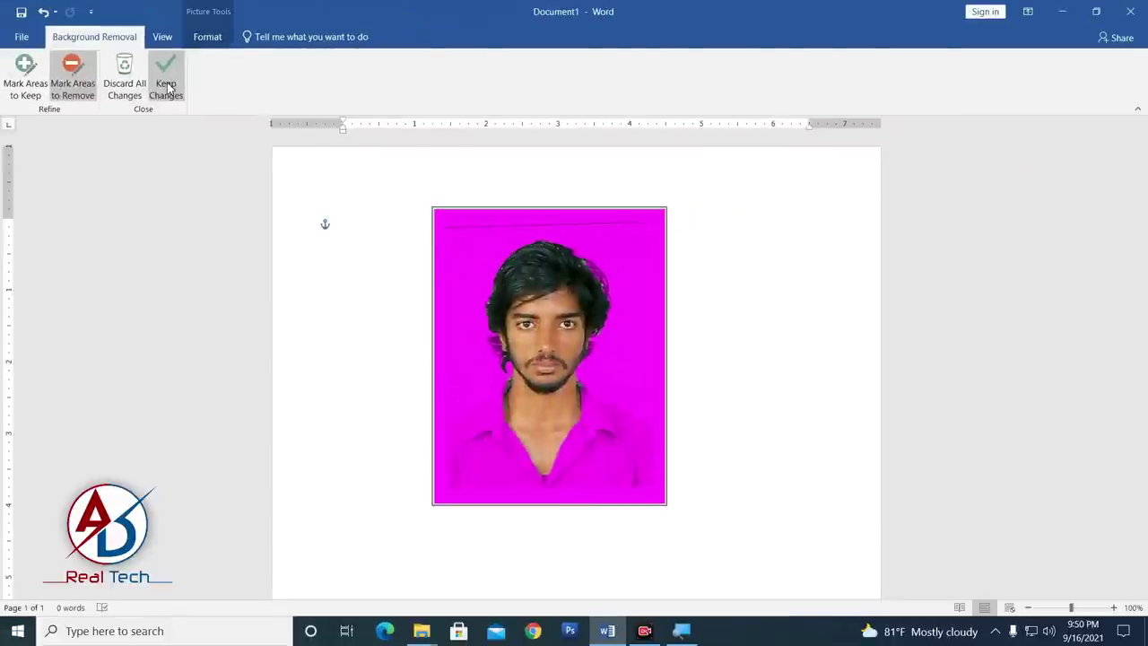
{"action": "left_click", "coordinate": [168, 87]}
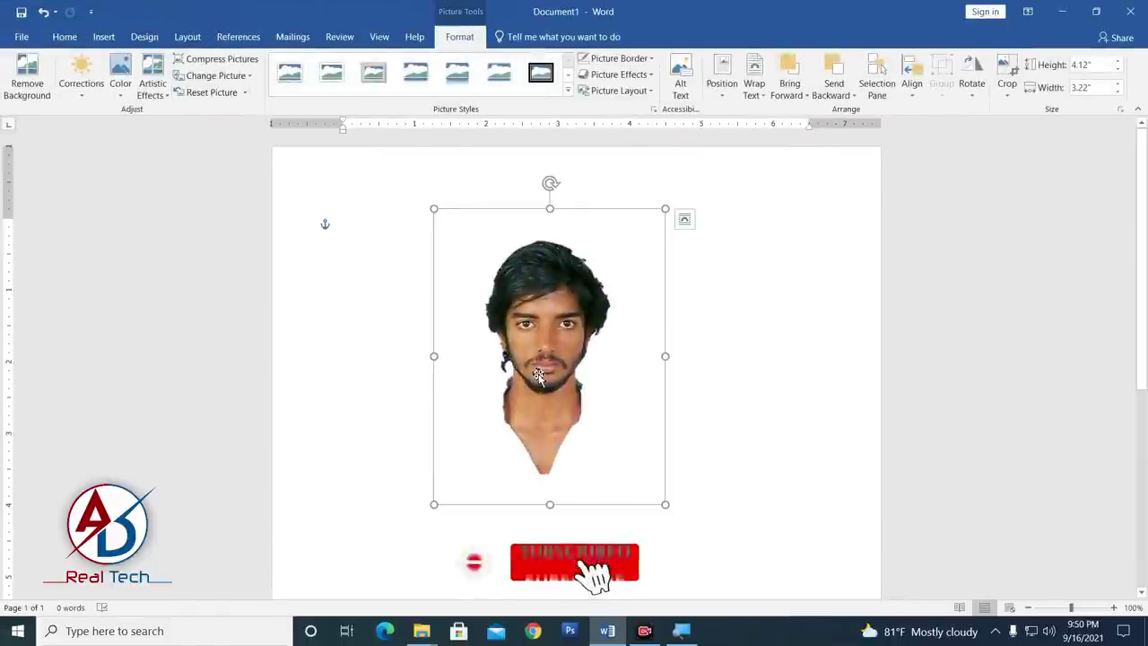
- Nudge the cut-out up-left and crop all four sides down to 2.73" by 2.57"
{"action": "left_click_drag", "start_coordinate": [569, 333], "coordinate": [549, 321]}
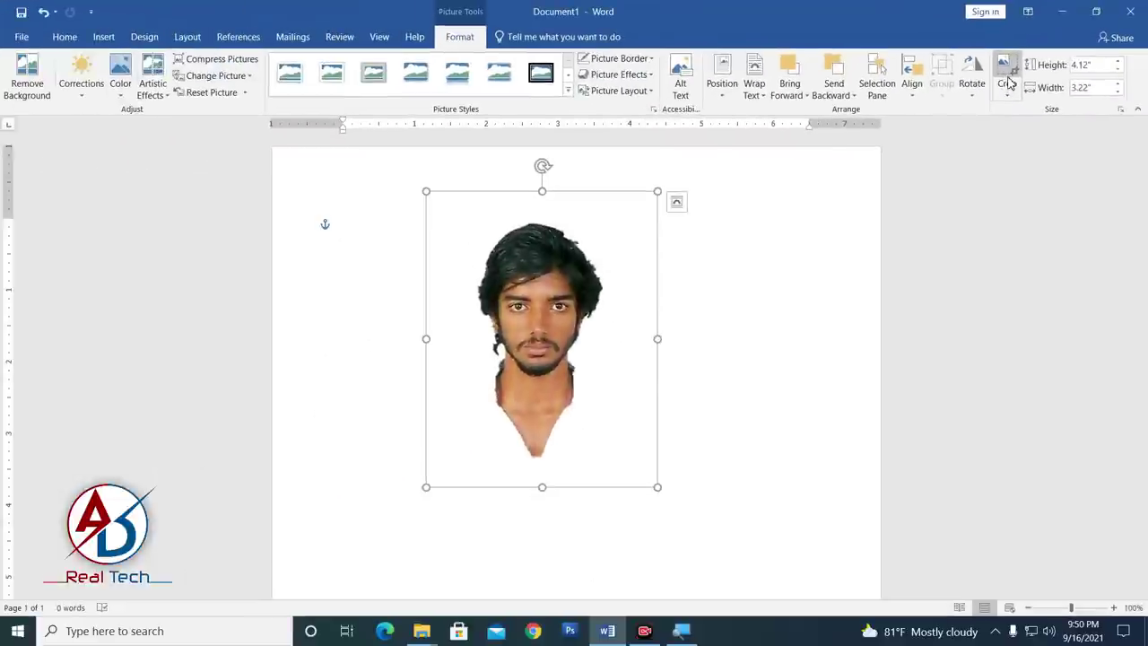
{"action": "left_click", "coordinate": [1007, 79]}
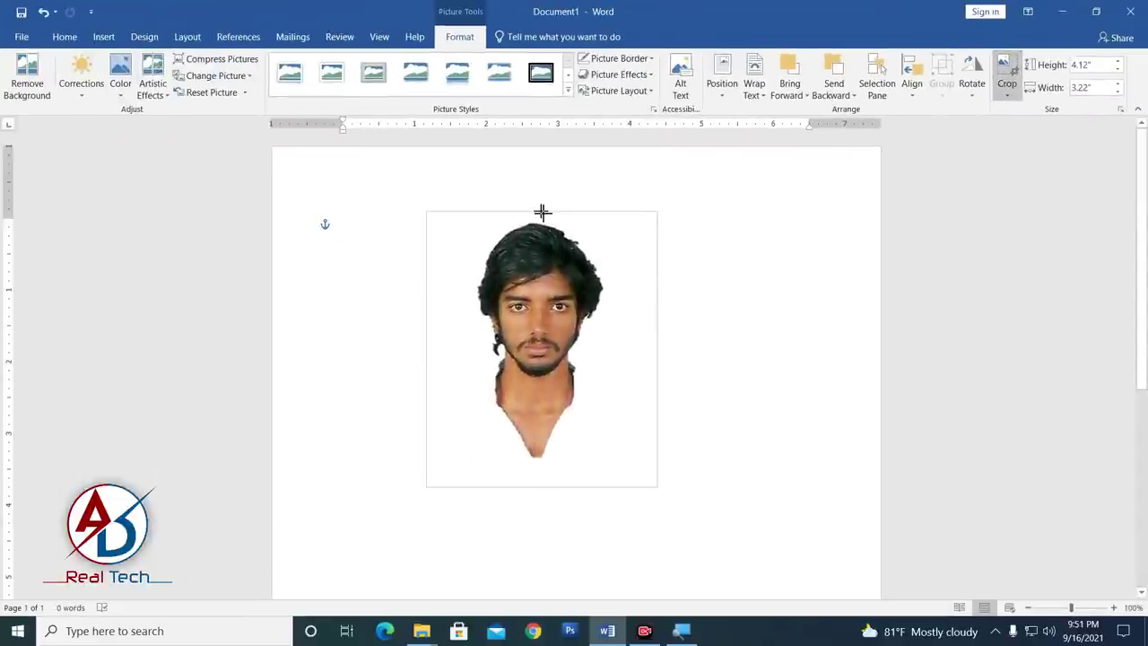
{"action": "left_click_drag", "start_coordinate": [542, 193], "coordinate": [541, 216]}
{"action": "left_click_drag", "start_coordinate": [540, 487], "coordinate": [542, 408]}
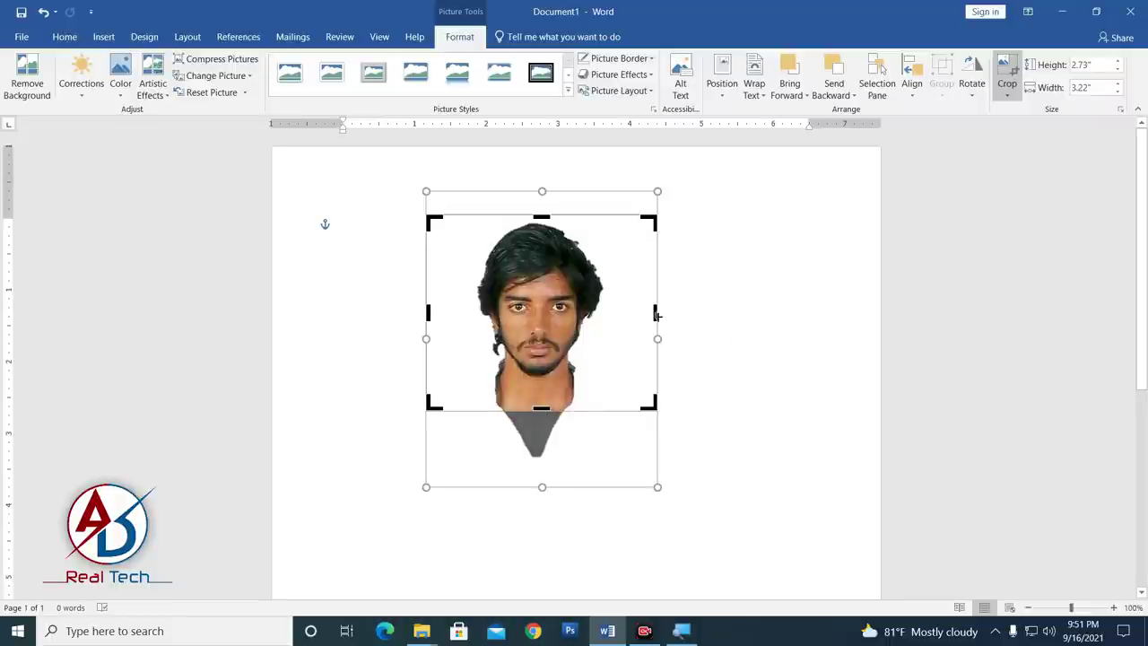
{"action": "left_click_drag", "start_coordinate": [656, 314], "coordinate": [609, 314]}
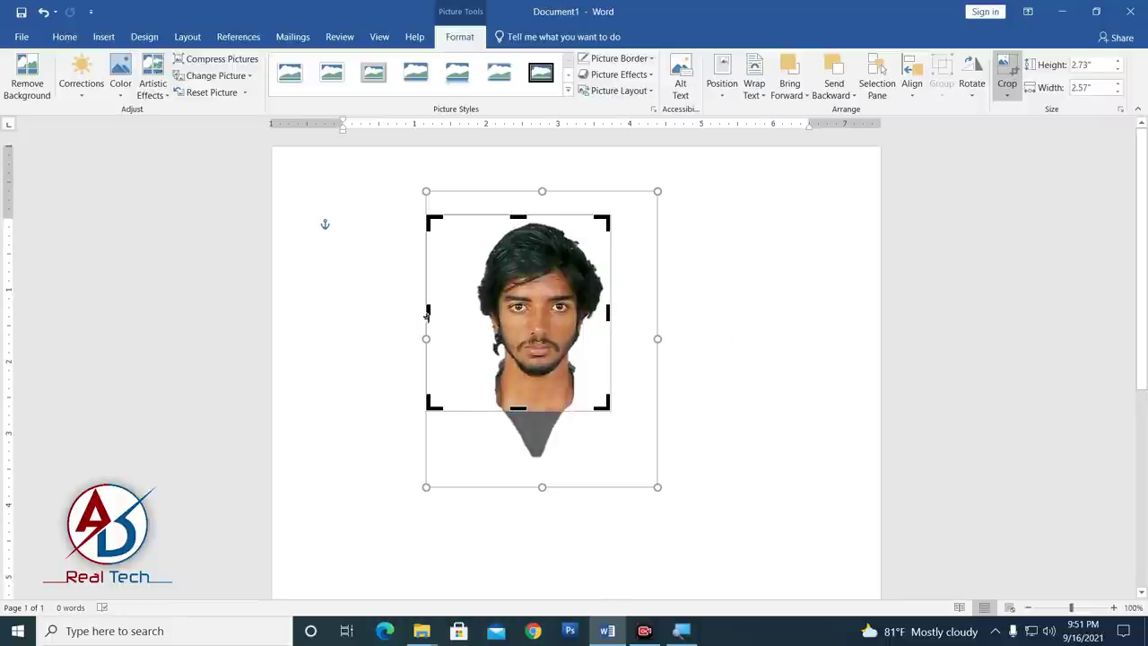
{"action": "left_click_drag", "start_coordinate": [427, 313], "coordinate": [471, 315]}
{"action": "left_click", "coordinate": [748, 362]}
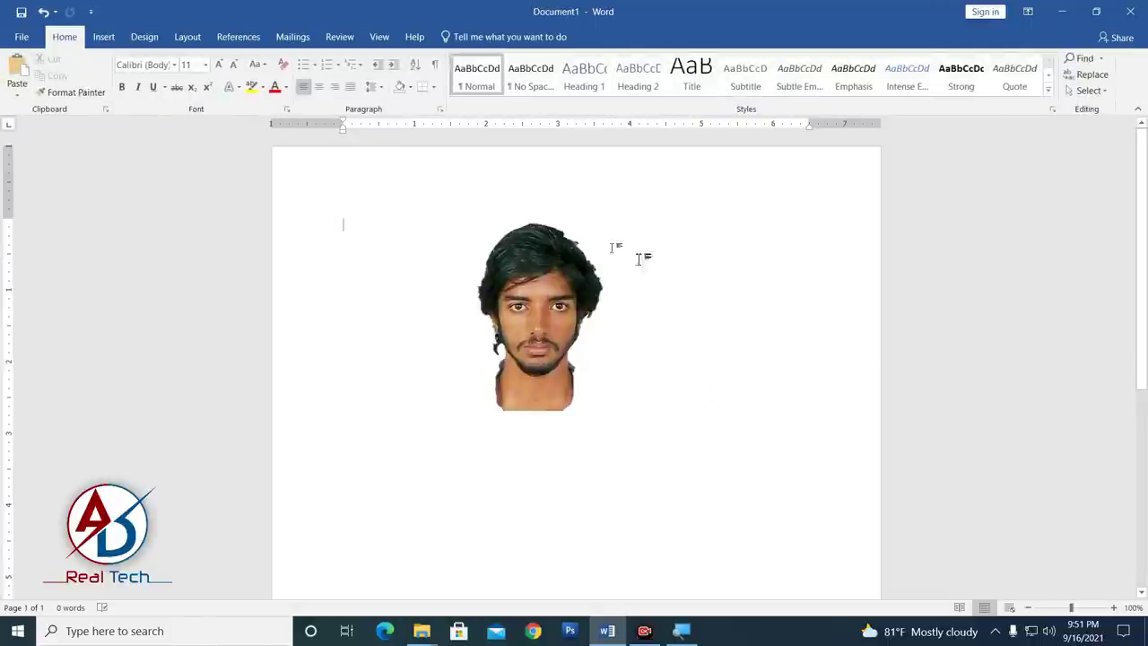
- Insert the coat picture into the document
{"action": "left_click", "coordinate": [104, 36]}
{"action": "left_click", "coordinate": [148, 83]}
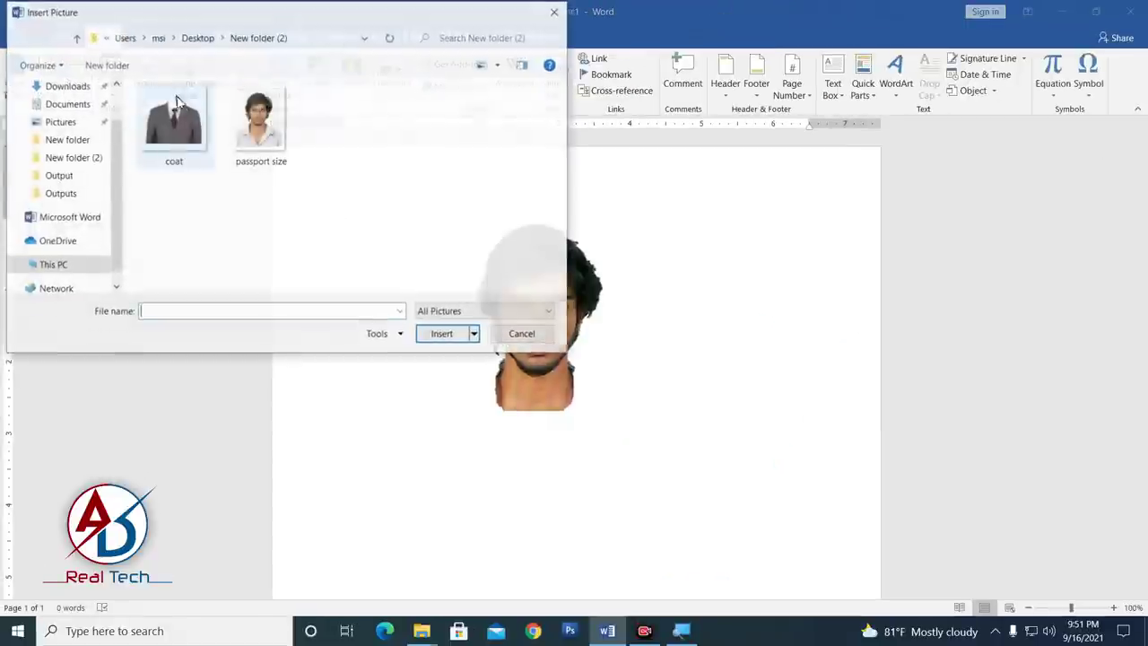
{"action": "left_click", "coordinate": [154, 143]}
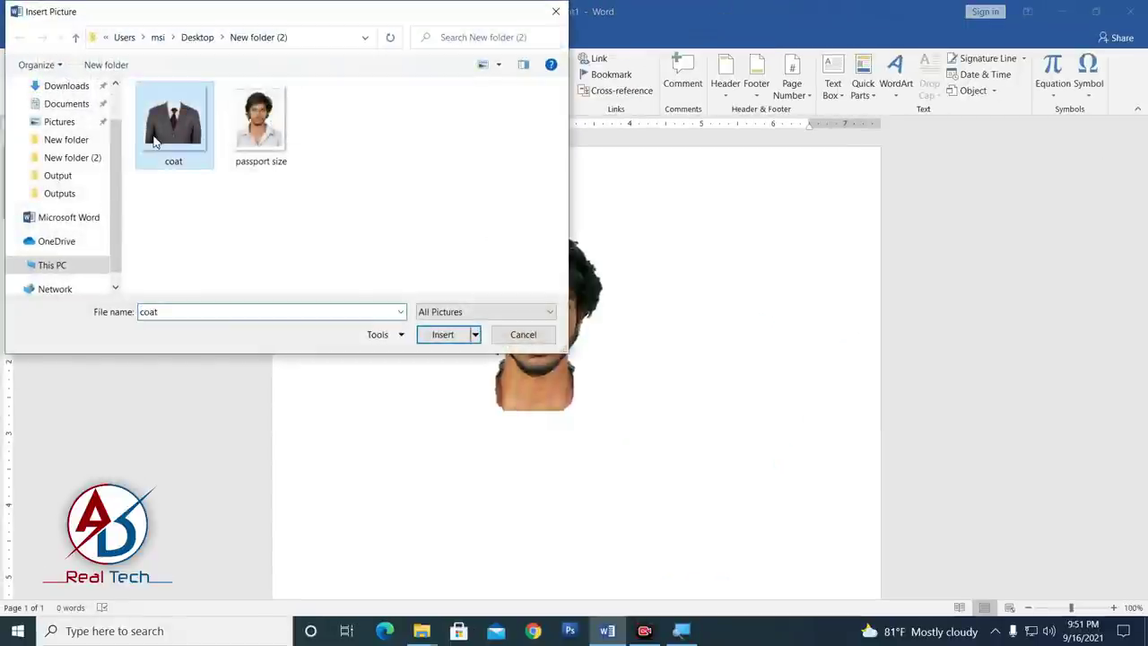
{"action": "left_click", "coordinate": [444, 335]}
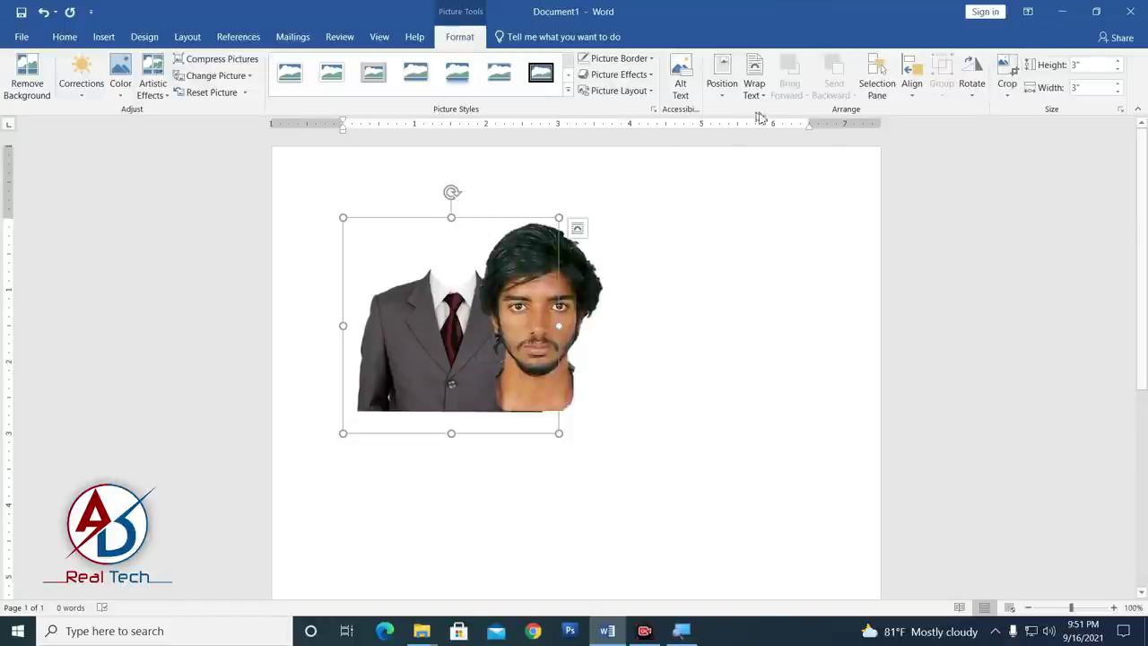
- Set the coat to In Front of Text and position the suit beneath the head
{"action": "left_click", "coordinate": [753, 86]}
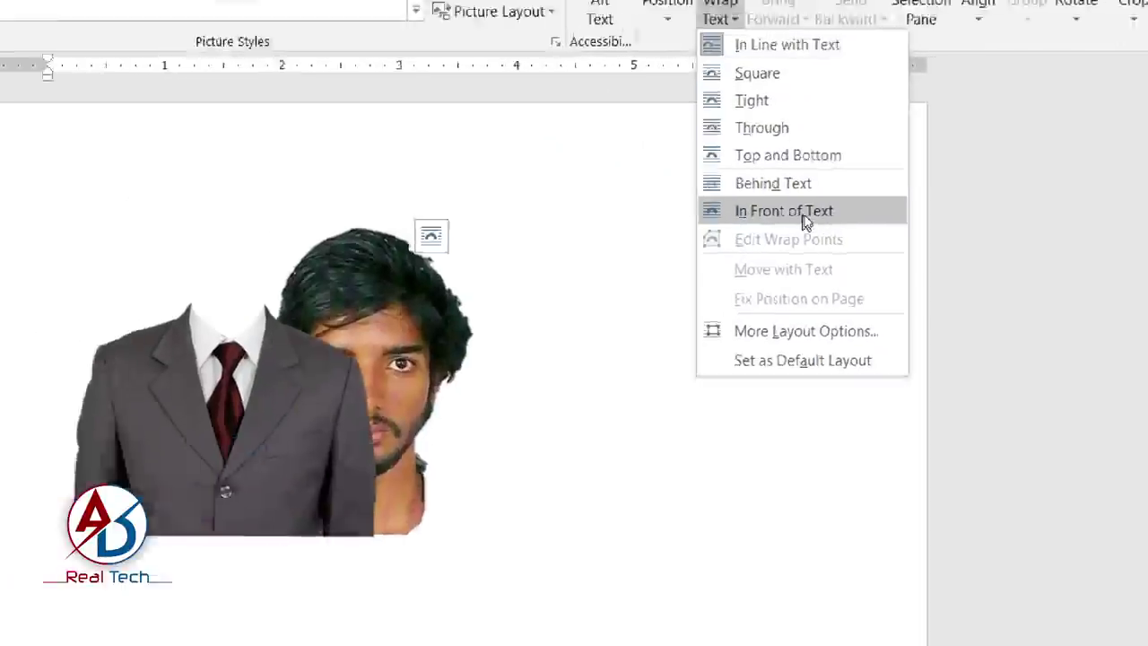
{"action": "left_click", "coordinate": [793, 213]}
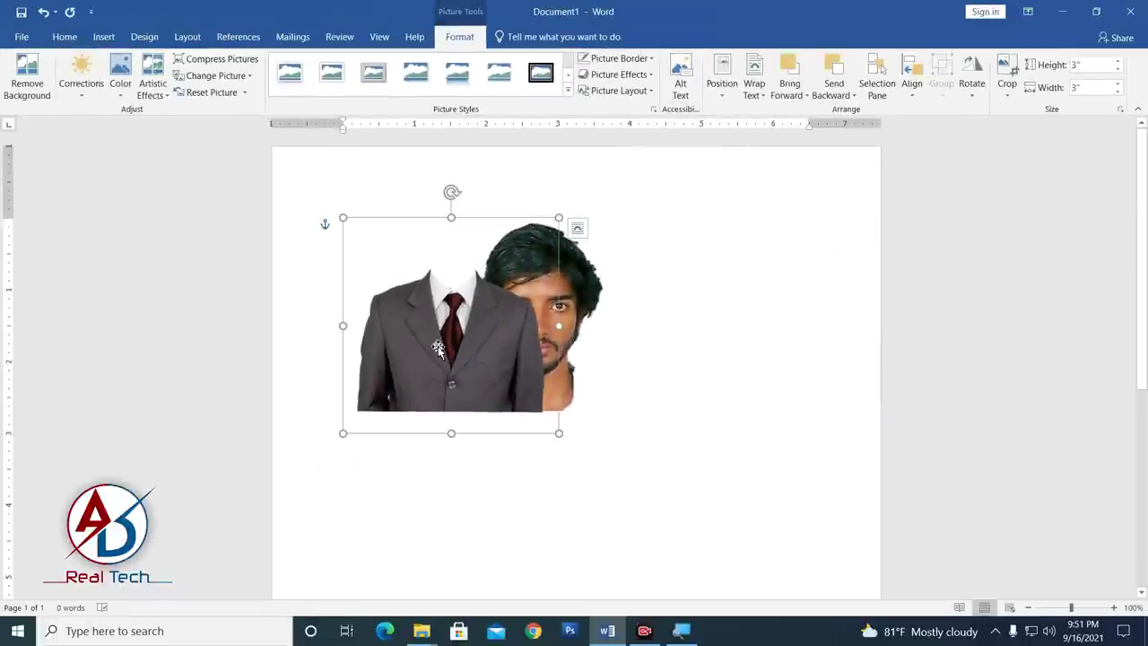
{"action": "left_click_drag", "start_coordinate": [438, 348], "coordinate": [511, 398]}
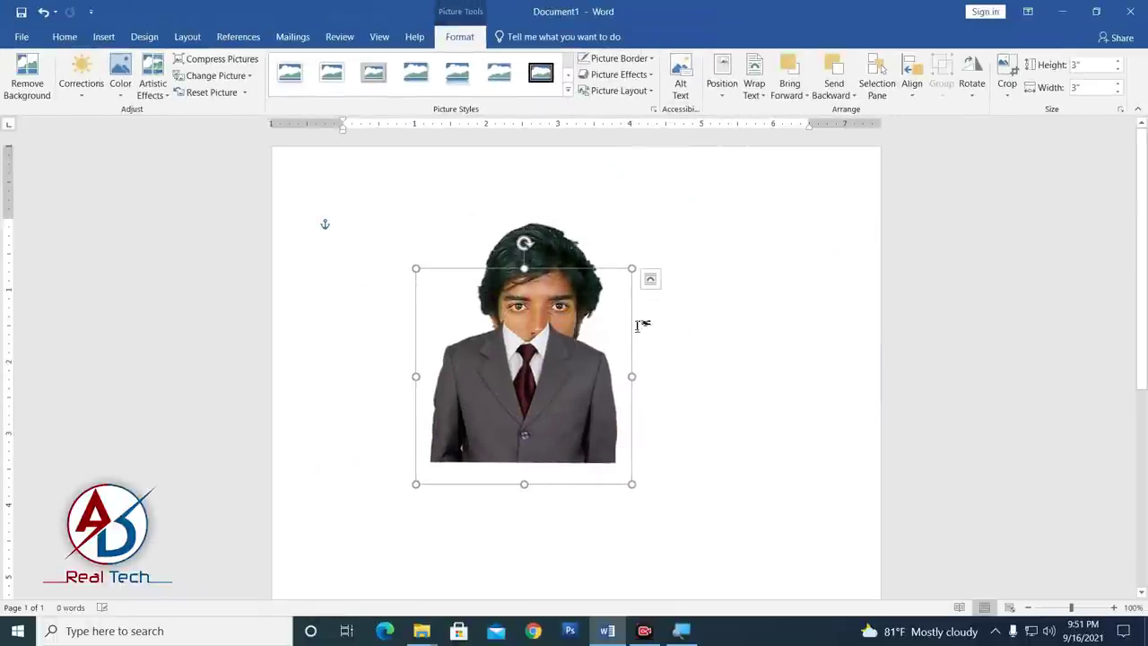
{"action": "scroll", "coordinate": [612, 354], "scroll_direction": "up", "scroll_amount": 4, "text": "ctrl"}
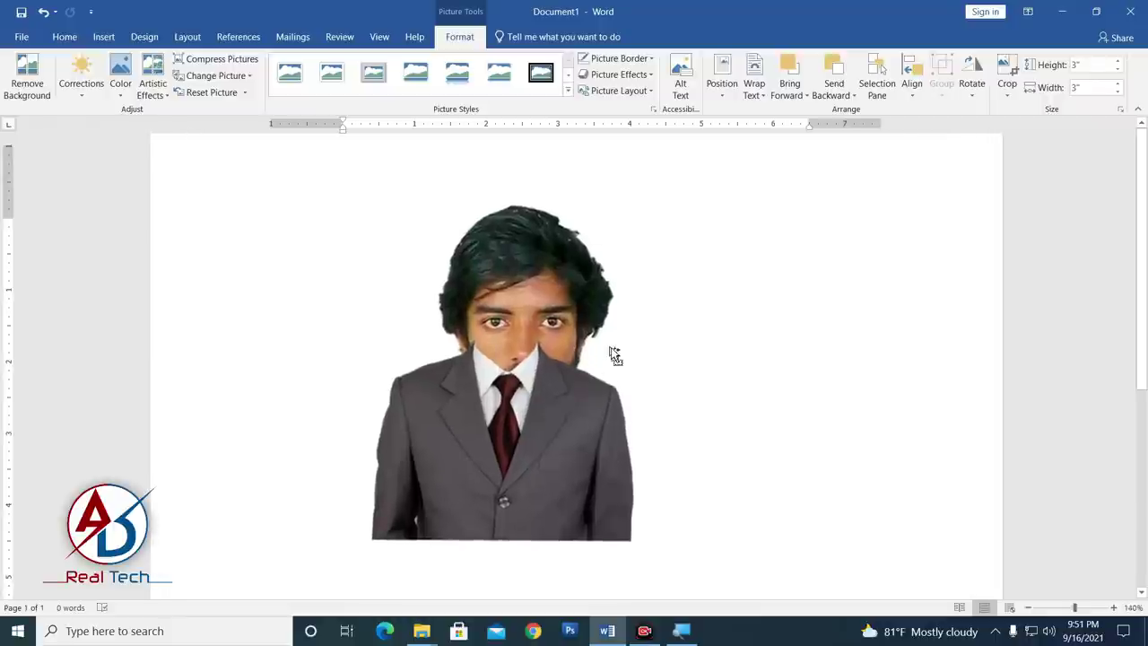
{"action": "scroll", "coordinate": [614, 355], "scroll_direction": "down", "scroll_amount": 4, "text": "ctrl"}
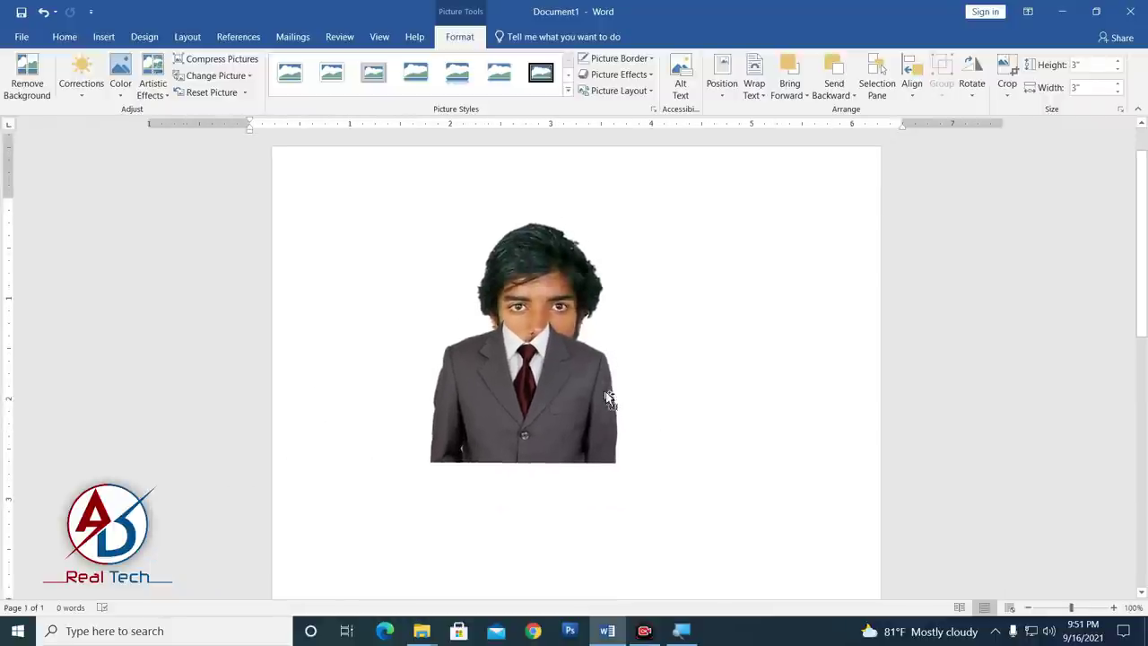
{"action": "scroll", "coordinate": [608, 398], "scroll_direction": "up", "scroll_amount": 3, "text": "ctrl"}
{"action": "scroll", "coordinate": [608, 397], "scroll_direction": "up", "scroll_amount": 5, "text": "ctrl"}
{"action": "scroll", "coordinate": [608, 399], "scroll_direction": "down", "scroll_amount": 8, "text": "ctrl"}
{"action": "scroll", "coordinate": [606, 404], "scroll_direction": "up", "scroll_amount": 3, "text": "ctrl"}
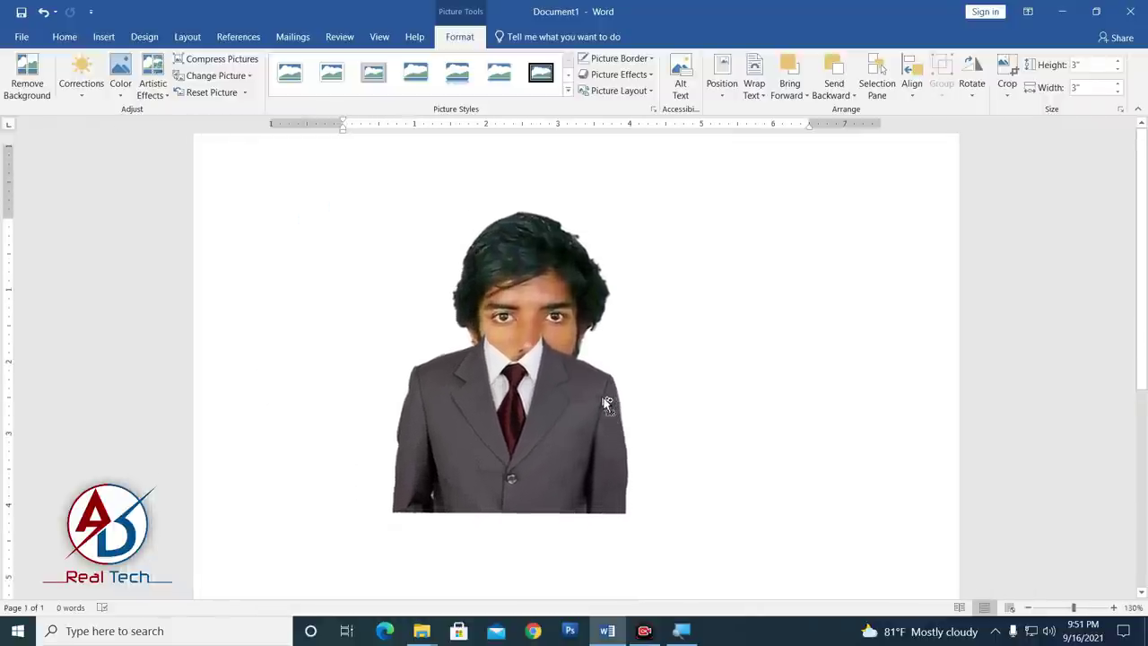
{"action": "scroll", "coordinate": [606, 404], "scroll_direction": "down", "scroll_amount": 3, "text": "ctrl"}
{"action": "scroll", "coordinate": [592, 414], "scroll_direction": "up", "scroll_amount": 2, "text": "ctrl"}
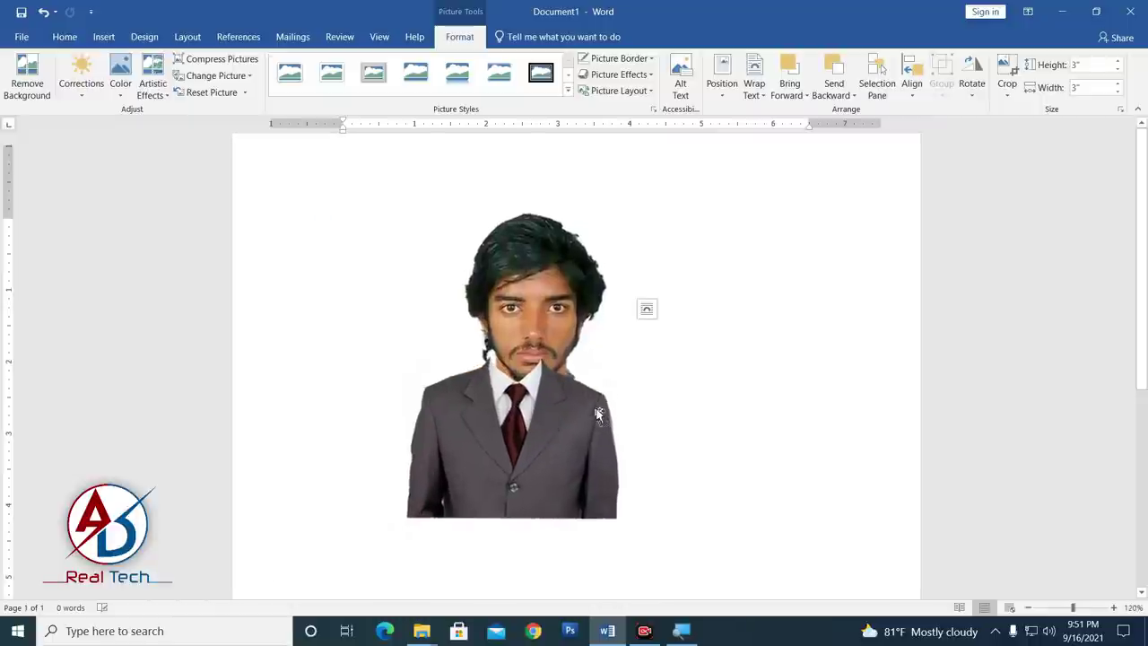
{"action": "left_click", "coordinate": [599, 414]}
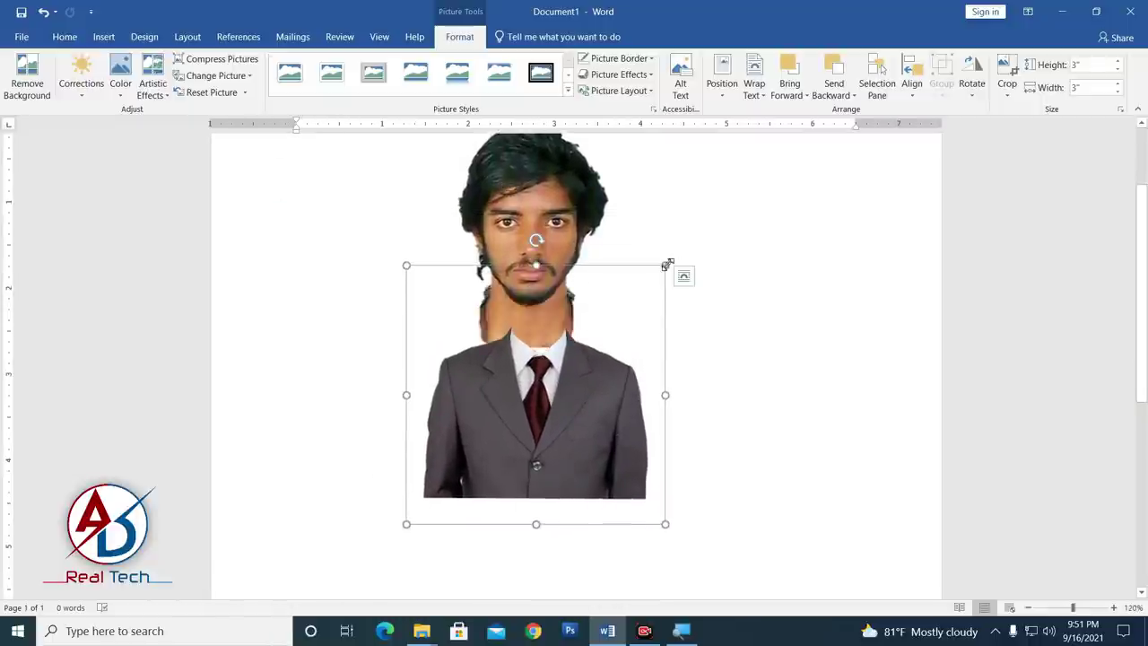
- Resize the suit picture with its corner handles, settling at about 4.42" square
{"action": "left_click_drag", "start_coordinate": [666, 265], "coordinate": [742, 178]}
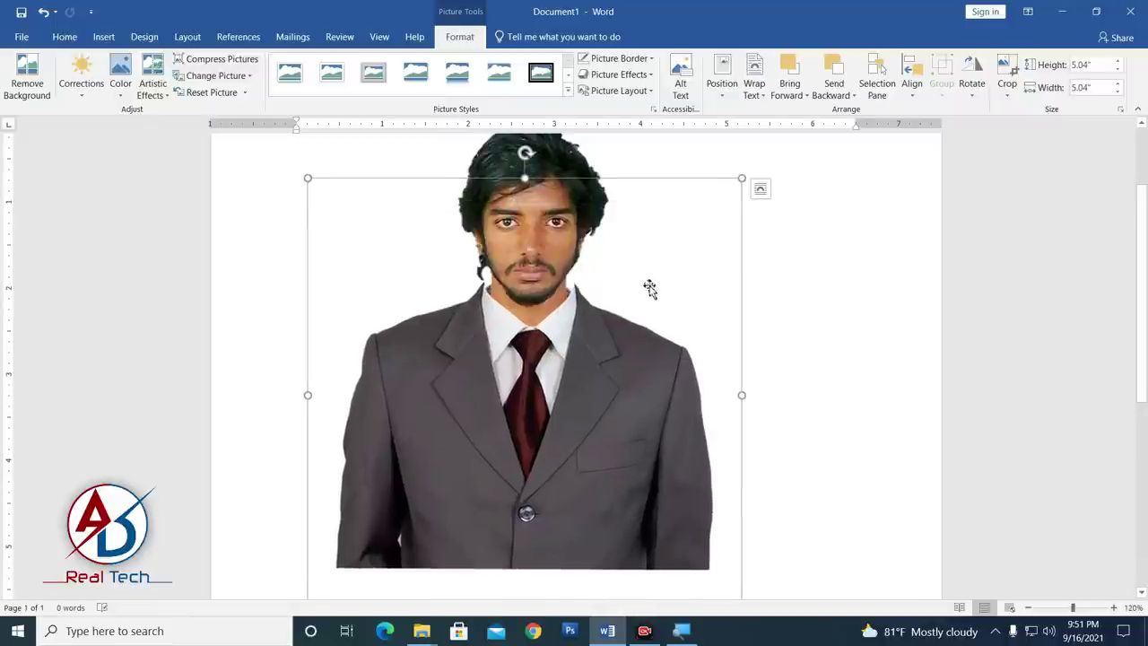
{"action": "left_click_drag", "start_coordinate": [324, 196], "coordinate": [346, 220]}
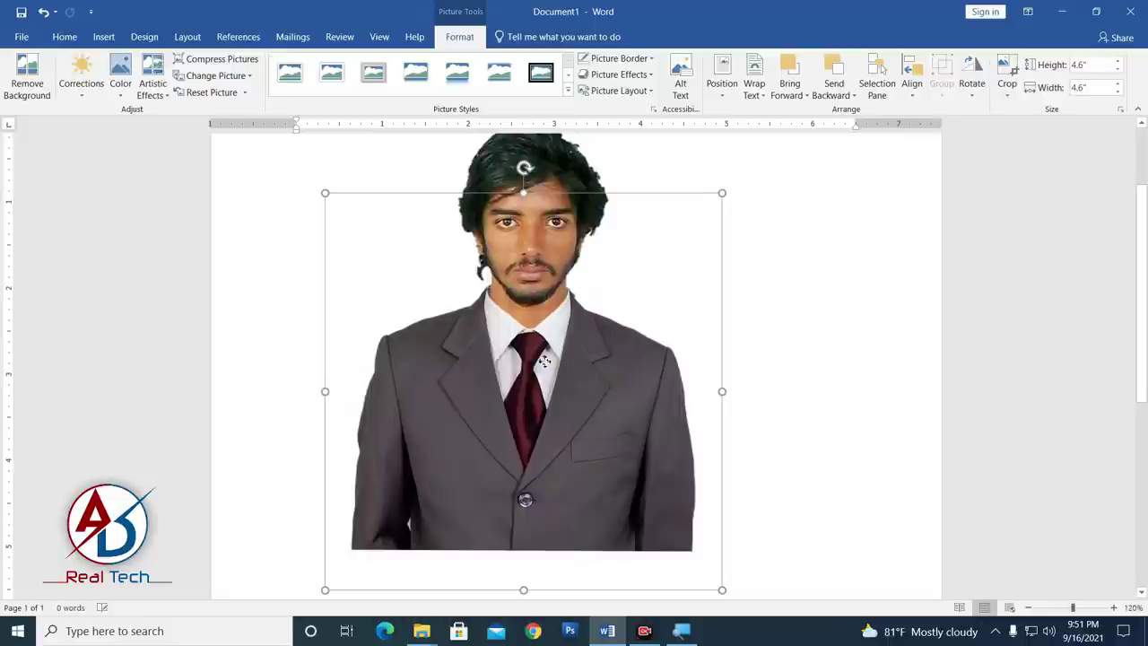
{"action": "left_click_drag", "start_coordinate": [544, 360], "coordinate": [546, 361]}
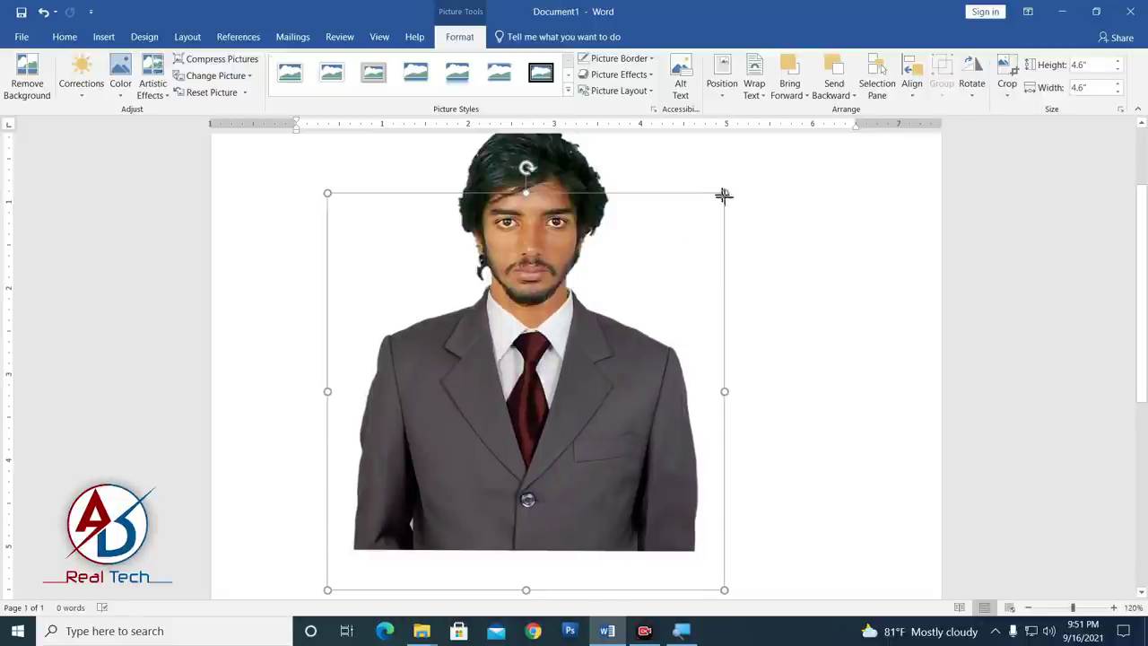
{"action": "left_click_drag", "start_coordinate": [724, 194], "coordinate": [714, 202]}
{"action": "left_click_drag", "start_coordinate": [615, 350], "coordinate": [618, 347]}
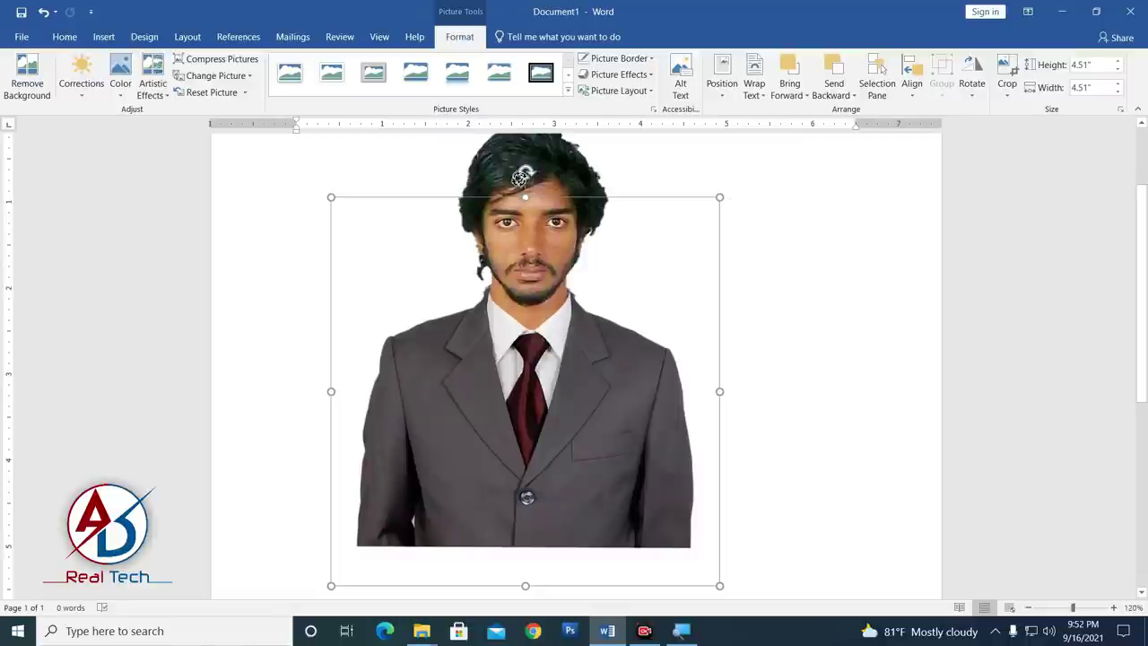
{"action": "left_click_drag", "start_coordinate": [520, 176], "coordinate": [523, 181]}
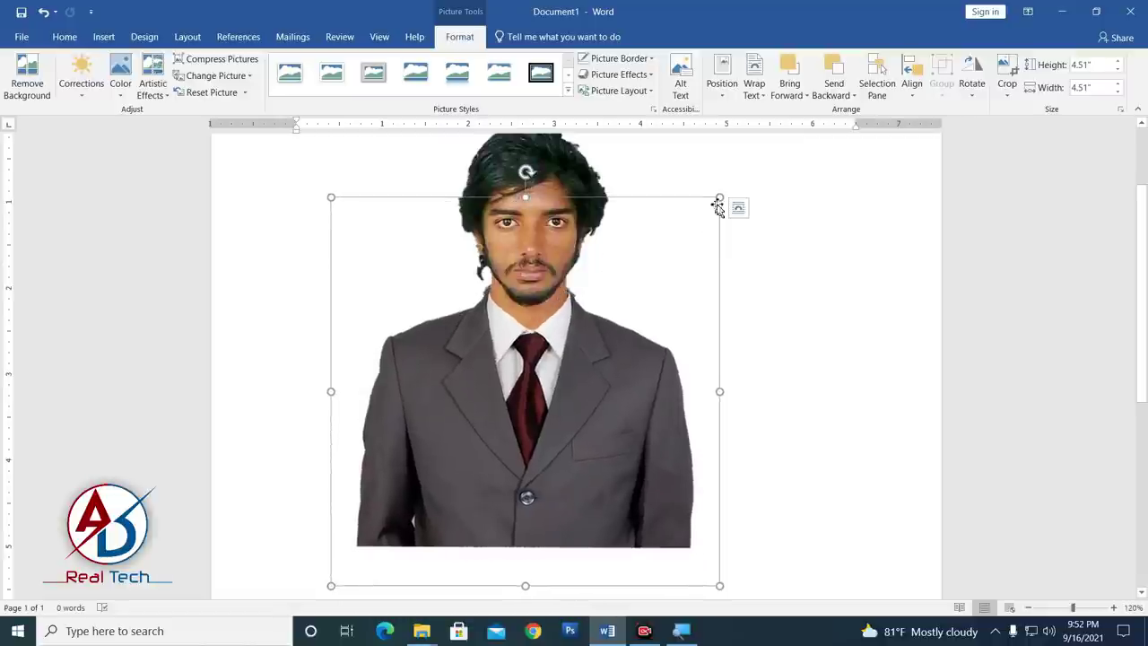
{"action": "left_click_drag", "start_coordinate": [719, 197], "coordinate": [708, 280]}
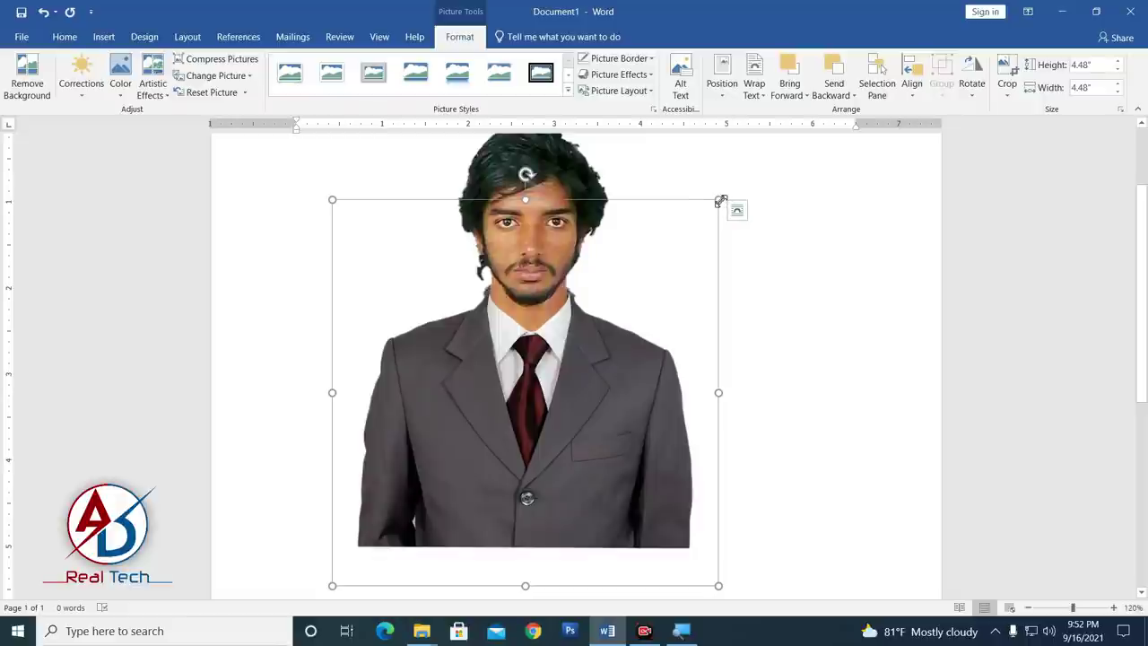
{"action": "left_click_drag", "start_coordinate": [719, 201], "coordinate": [713, 208]}
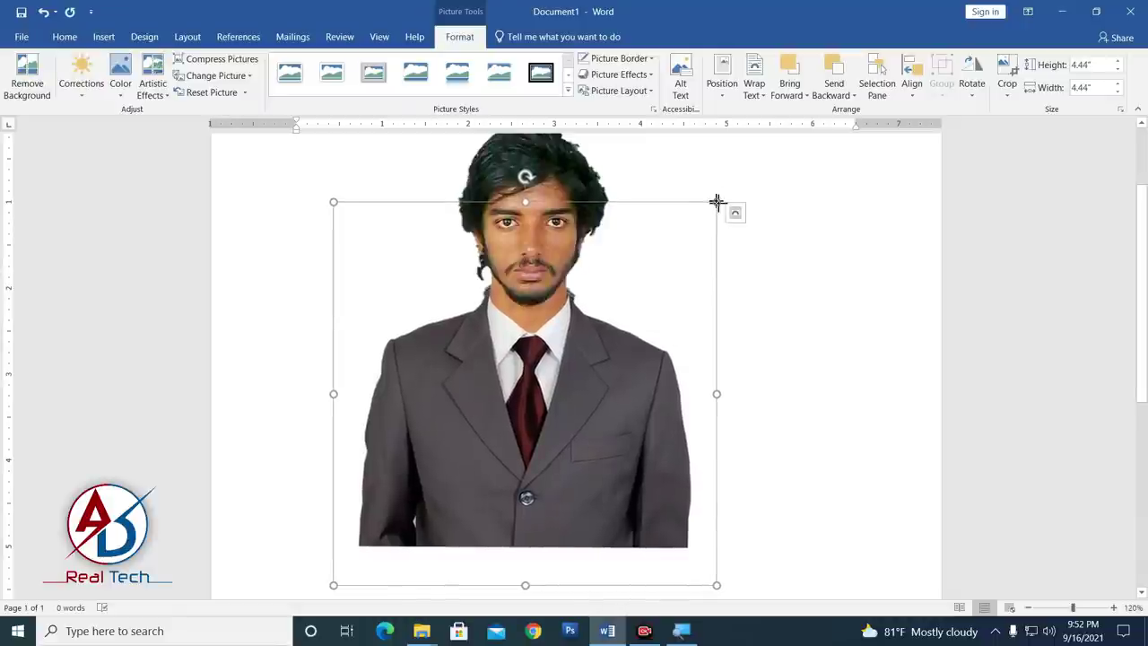
{"action": "left_click_drag", "start_coordinate": [716, 201], "coordinate": [714, 204]}
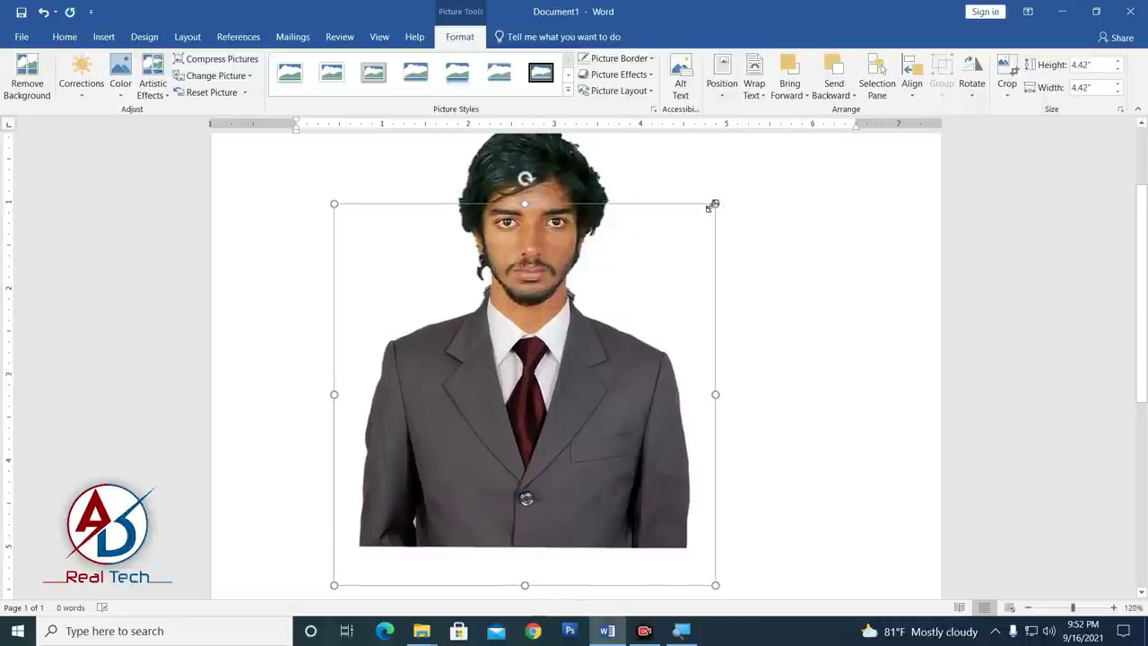
- Nudge the suit up three times with the arrow key and shrink it to 4.38" square
{"action": "key", "text": "Up"}
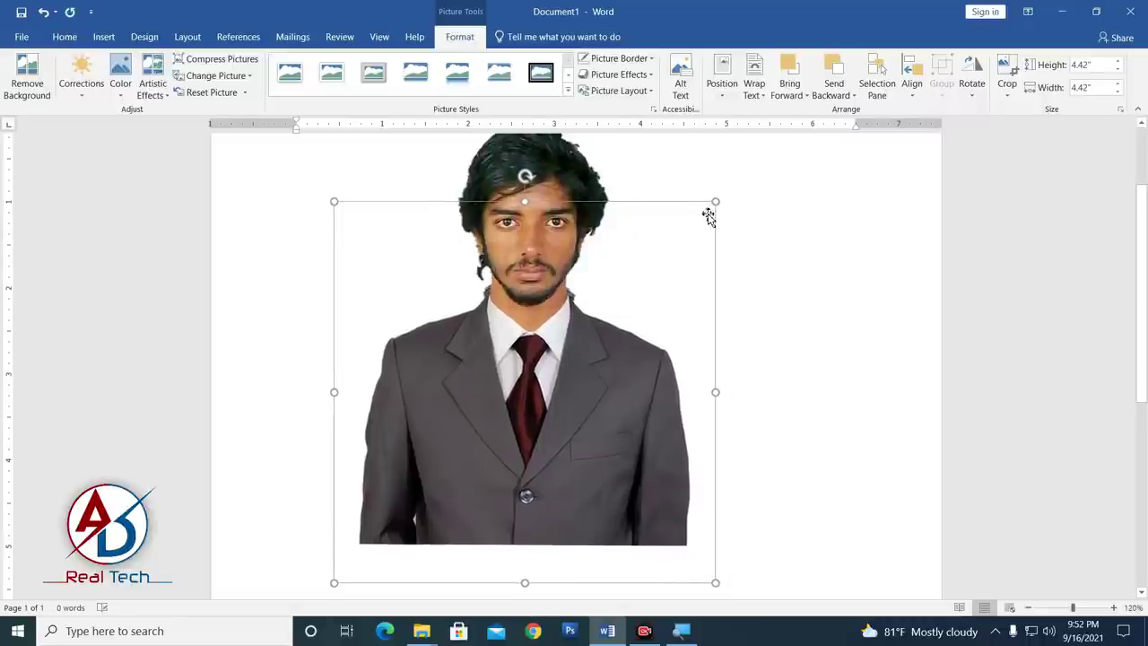
{"action": "key", "text": "Up"}
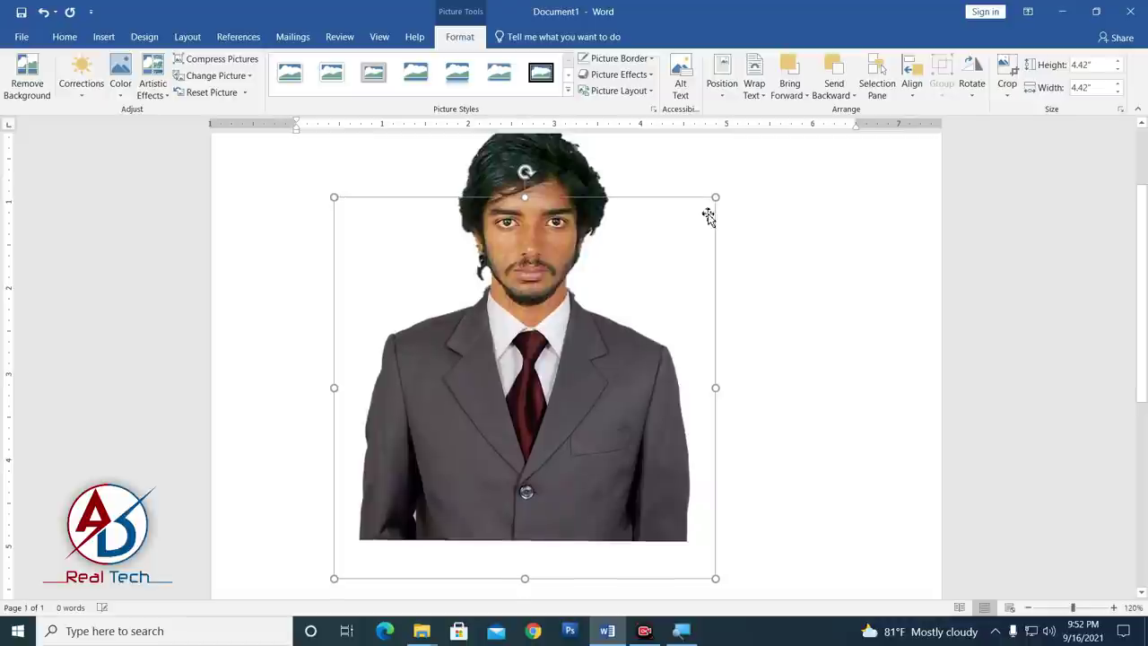
{"action": "key", "text": "Up"}
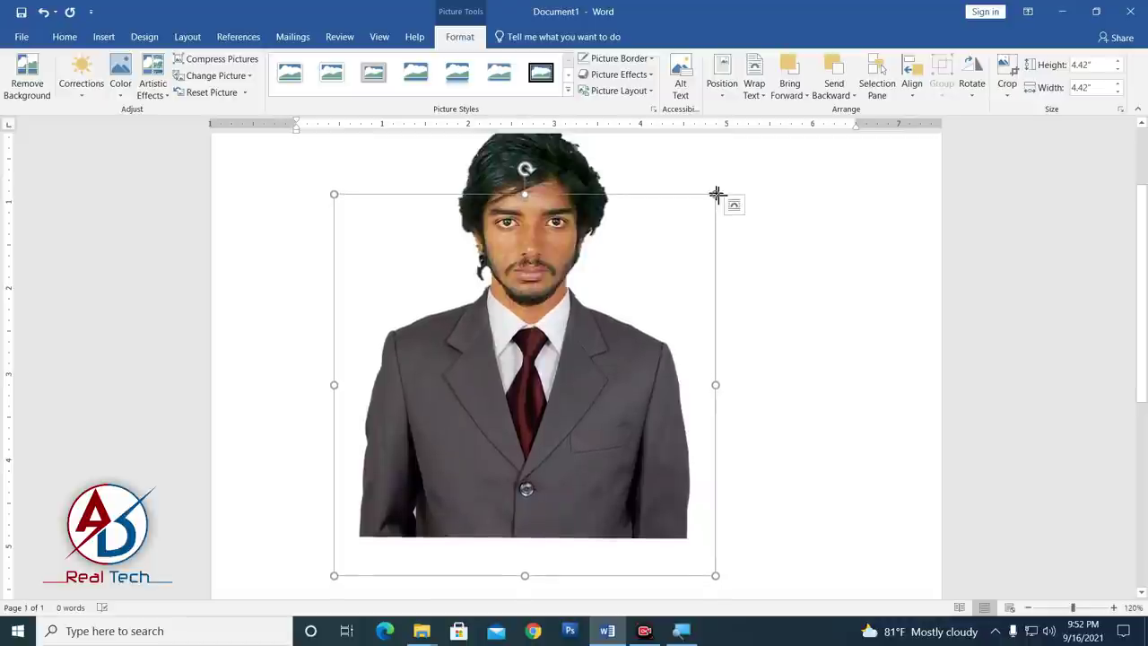
{"action": "left_click_drag", "start_coordinate": [717, 194], "coordinate": [715, 205]}
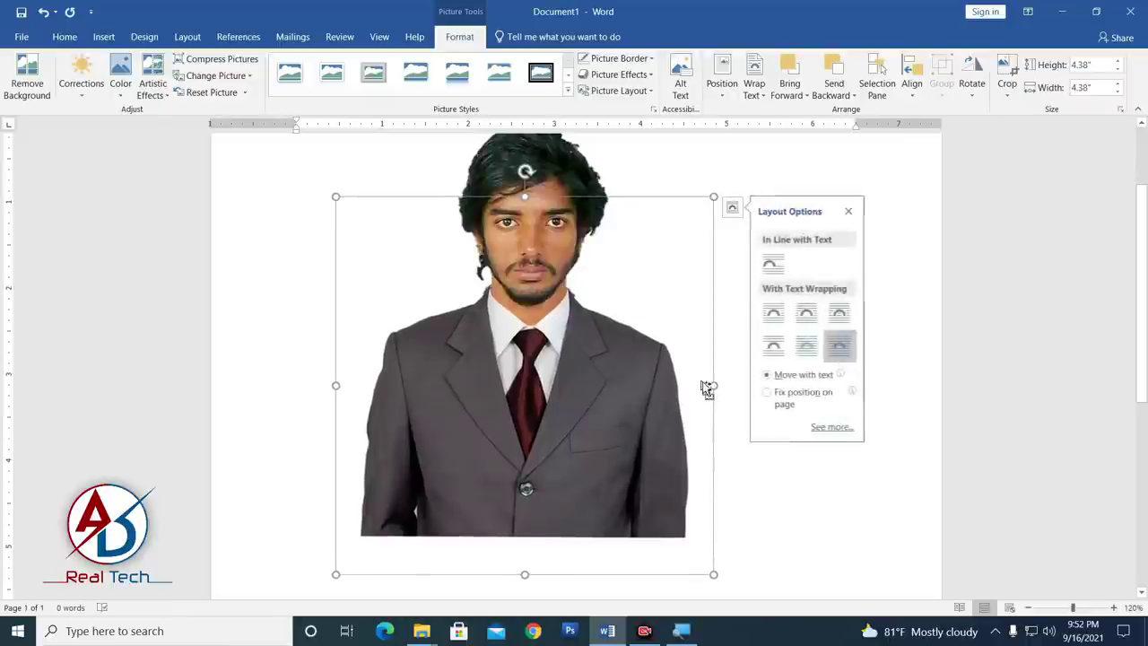
{"action": "scroll", "coordinate": [754, 422], "scroll_direction": "down", "scroll_amount": 4, "text": "ctrl"}
{"action": "scroll", "coordinate": [695, 438], "scroll_direction": "down", "scroll_amount": 3, "text": "ctrl"}
- Crop the suit picture's right, left and bottom edges, trimming its width to 2.76"
{"action": "scroll", "coordinate": [688, 439], "scroll_direction": "up", "scroll_amount": 4, "text": "ctrl"}
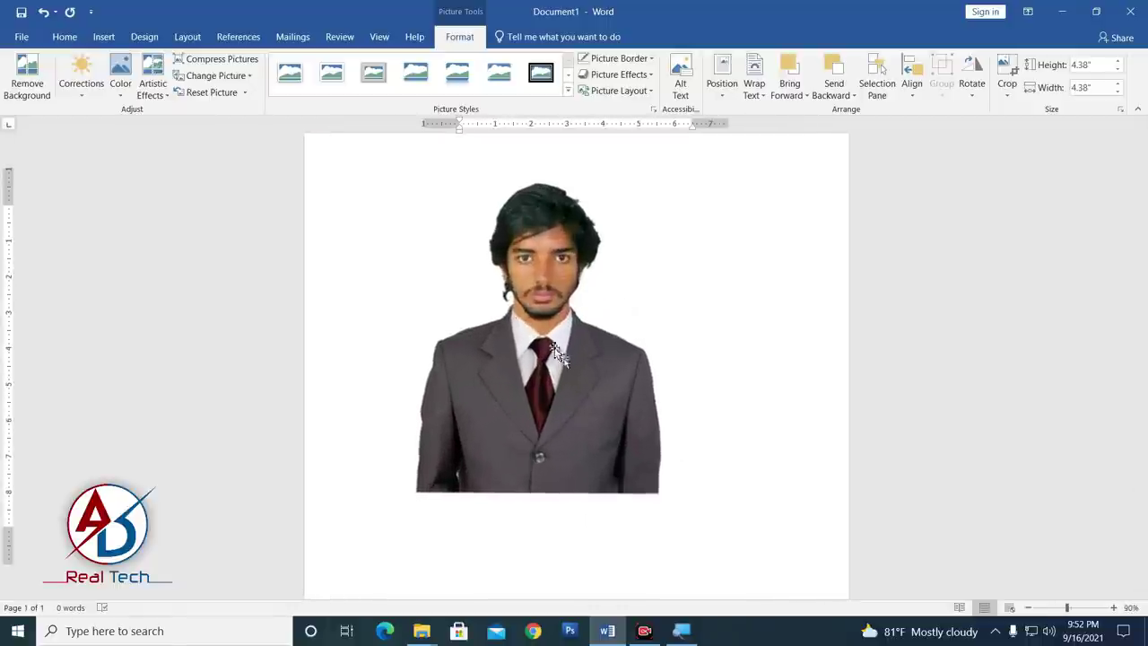
{"action": "left_click", "coordinate": [545, 268]}
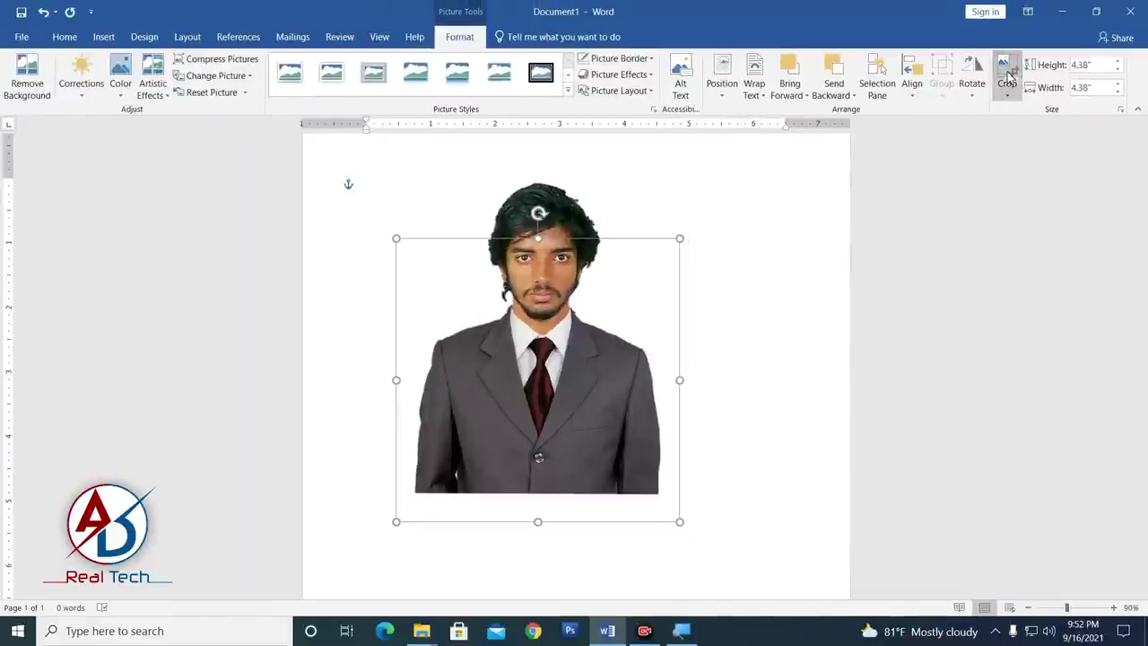
{"action": "left_click", "coordinate": [1008, 77]}
{"action": "left_click_drag", "start_coordinate": [679, 380], "coordinate": [628, 377]}
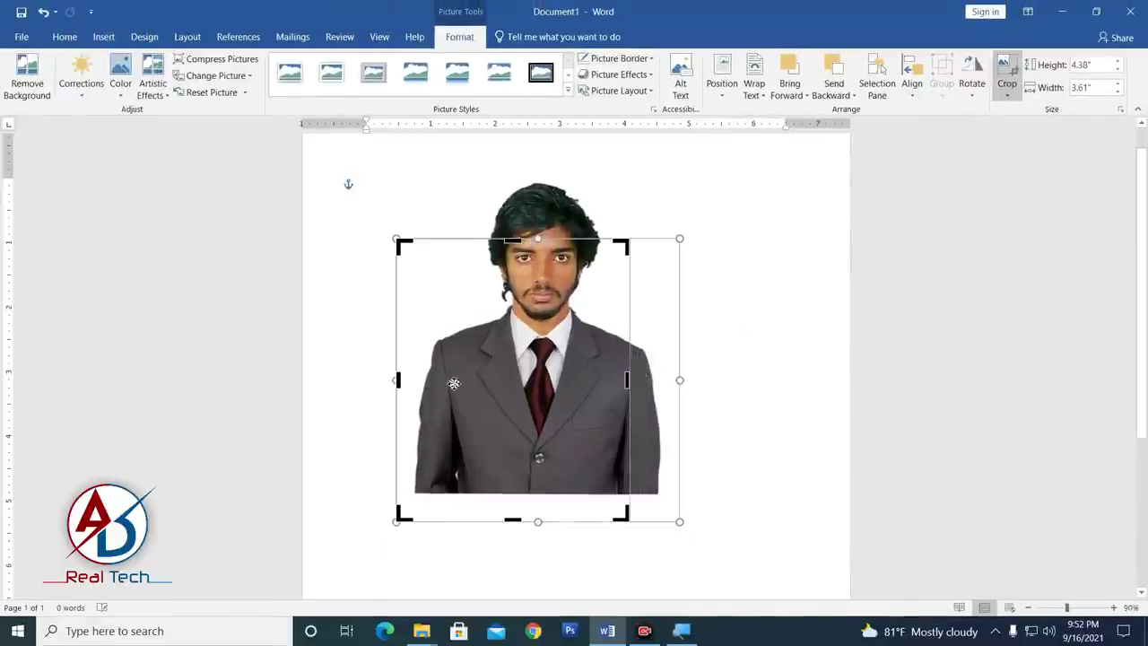
{"action": "left_click_drag", "start_coordinate": [394, 384], "coordinate": [459, 388]}
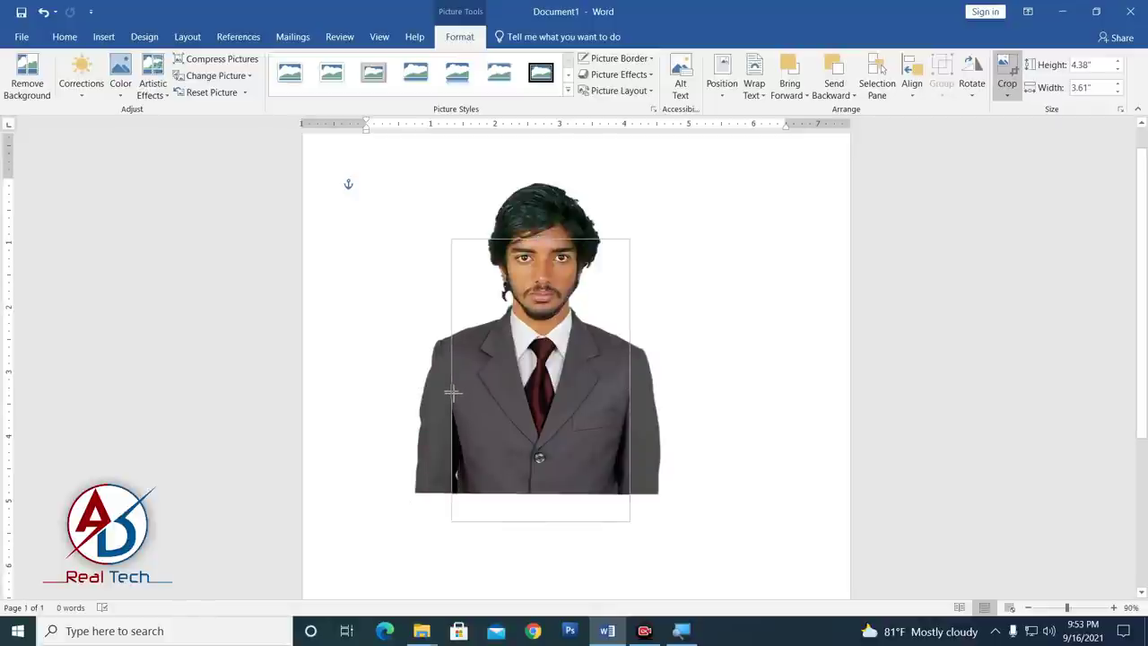
{"action": "left_click_drag", "start_coordinate": [460, 387], "coordinate": [452, 390]}
{"action": "left_click_drag", "start_coordinate": [545, 505], "coordinate": [661, 416]}
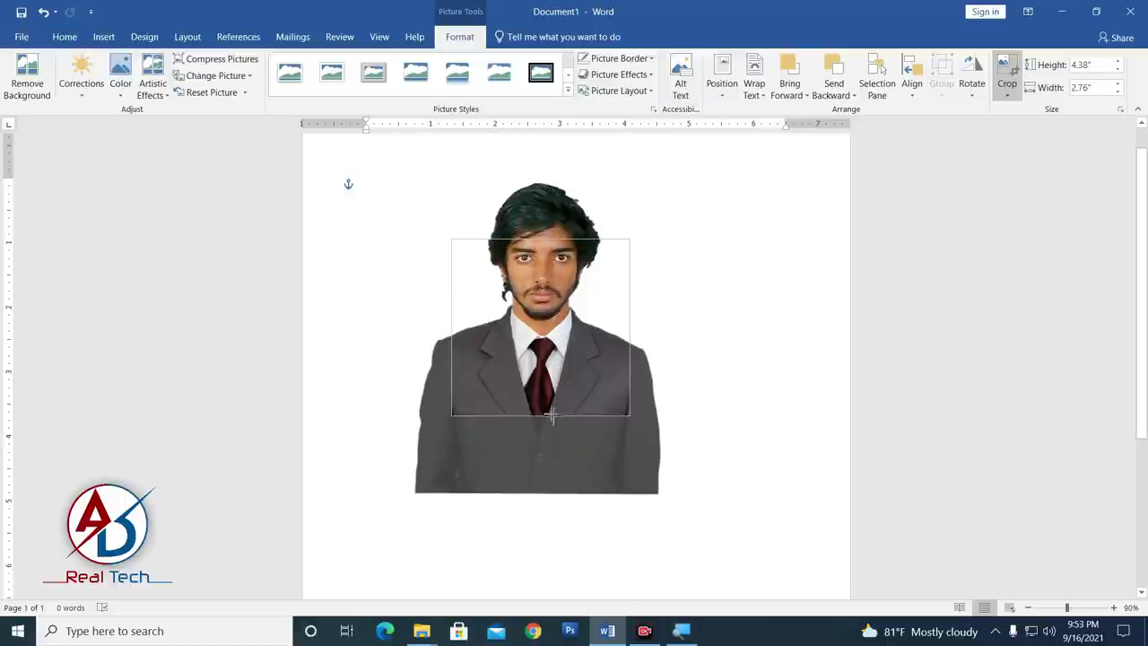
- Apply the suit crop and draw a 3.59" by 2.8" rectangle covering the portrait
{"action": "left_click", "coordinate": [737, 398]}
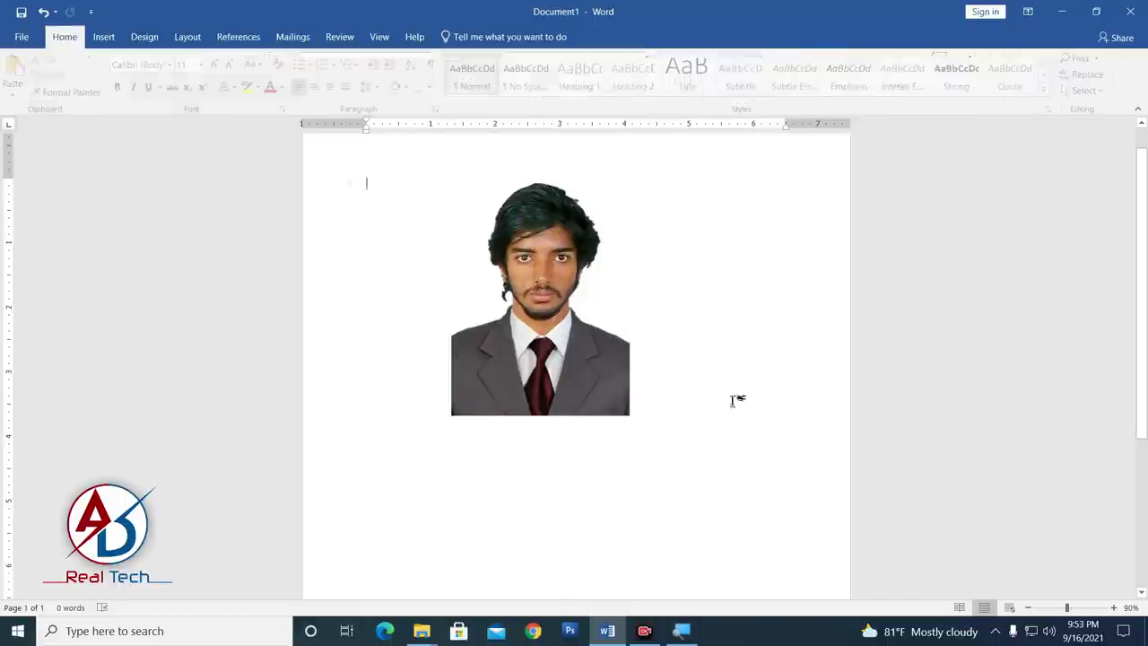
{"action": "scroll", "coordinate": [616, 395], "scroll_direction": "down", "scroll_amount": 3, "text": "ctrl"}
{"action": "scroll", "coordinate": [617, 419], "scroll_direction": "up", "scroll_amount": 2, "text": "ctrl"}
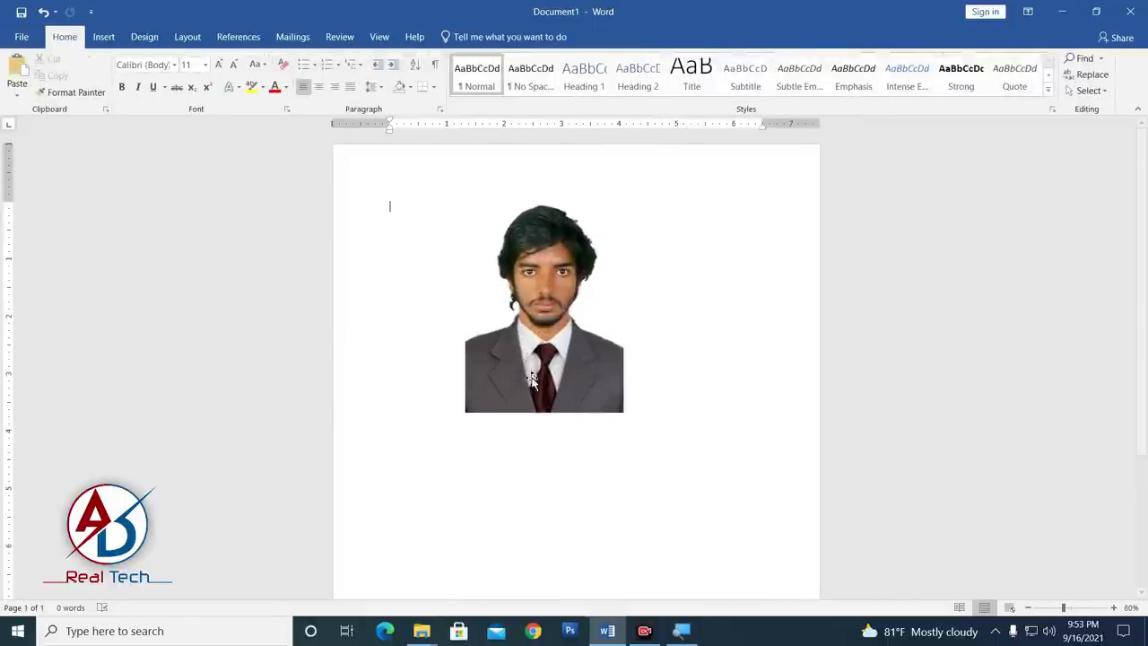
{"action": "left_click", "coordinate": [103, 37]}
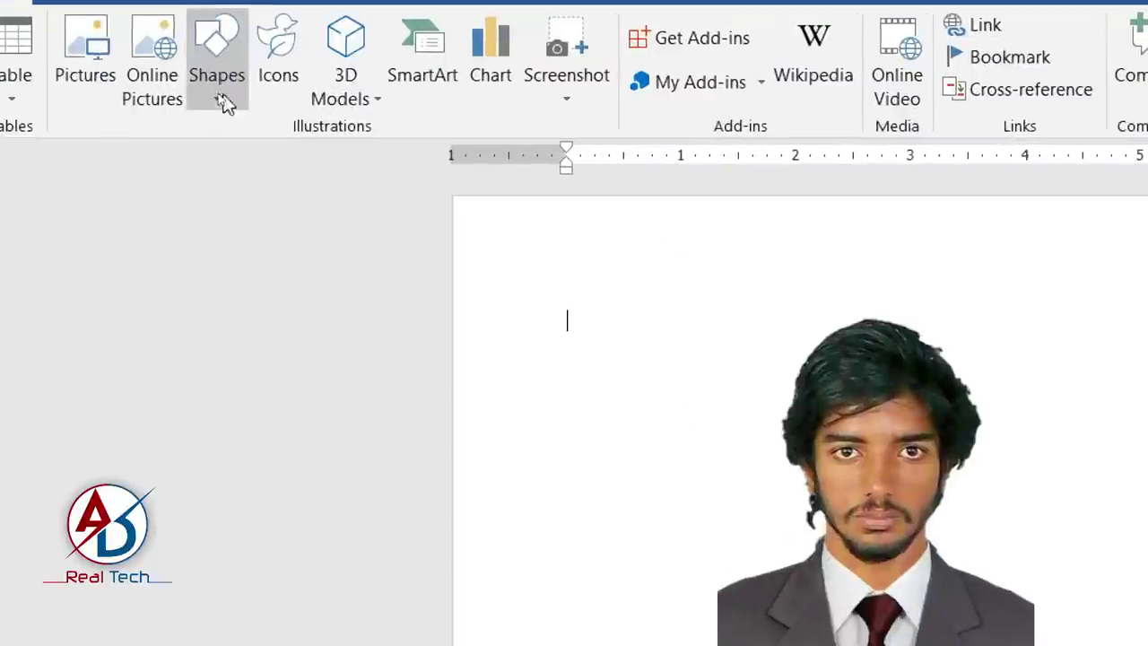
{"action": "left_click", "coordinate": [213, 89]}
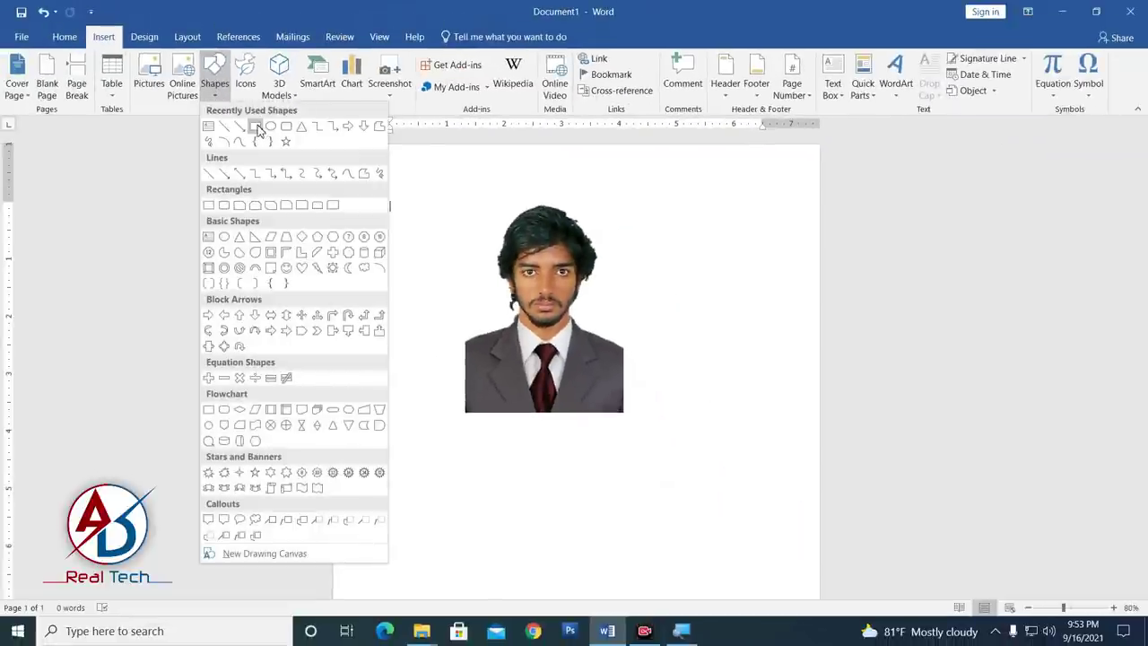
{"action": "left_click", "coordinate": [256, 127]}
{"action": "left_click_drag", "start_coordinate": [464, 194], "coordinate": [626, 405]}
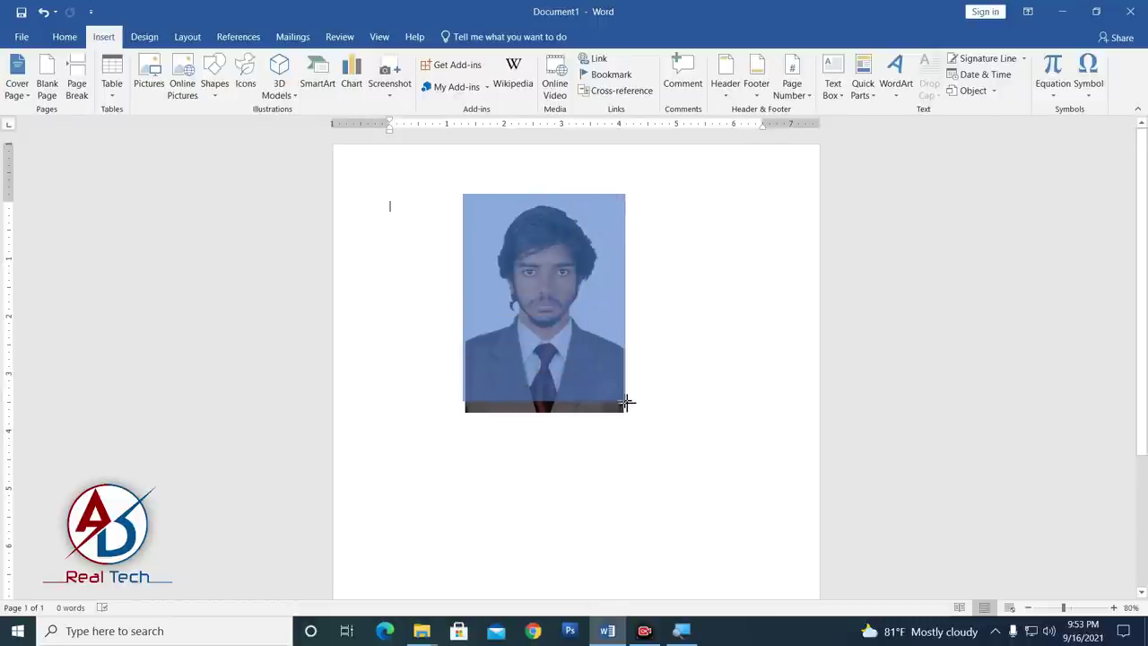
{"action": "left_click_drag", "start_coordinate": [626, 402], "coordinate": [624, 401]}
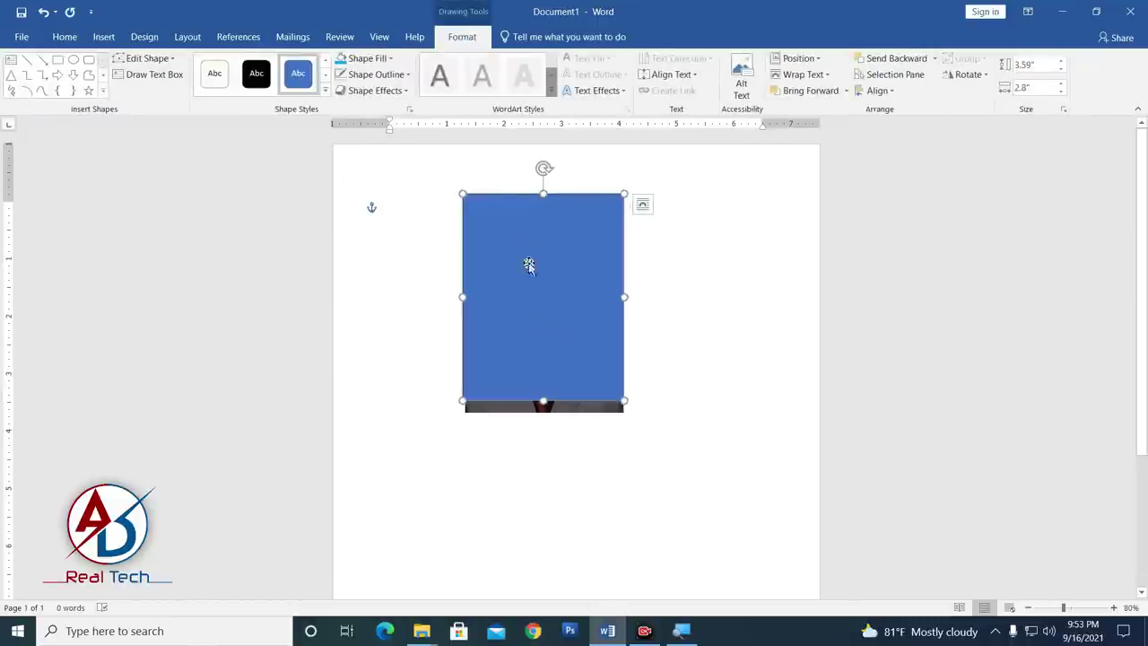
{"action": "left_click", "coordinate": [381, 59]}
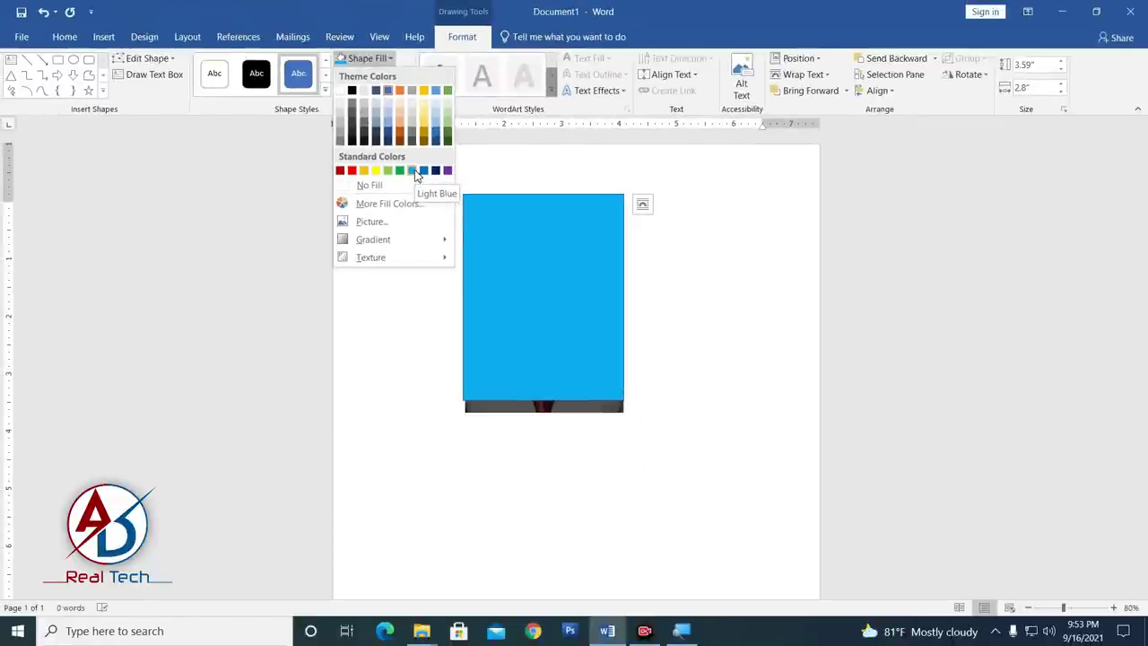
- Fill the rectangle Light Blue, remove its outline, and narrow its left edge slightly
{"action": "left_click", "coordinate": [416, 175]}
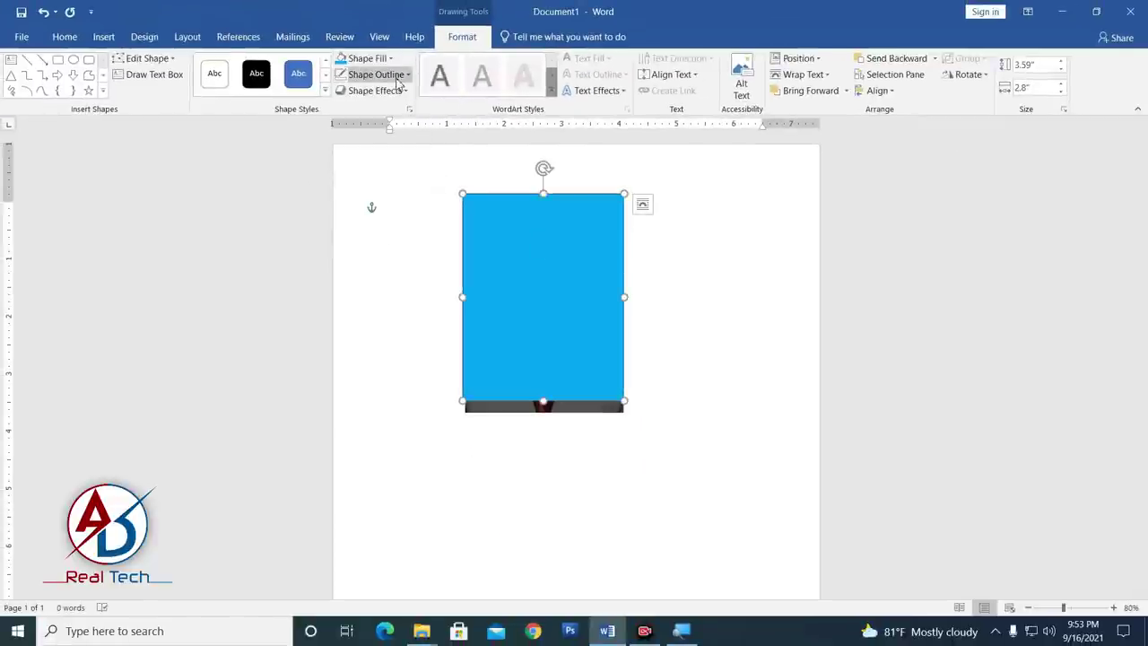
{"action": "left_click", "coordinate": [400, 76]}
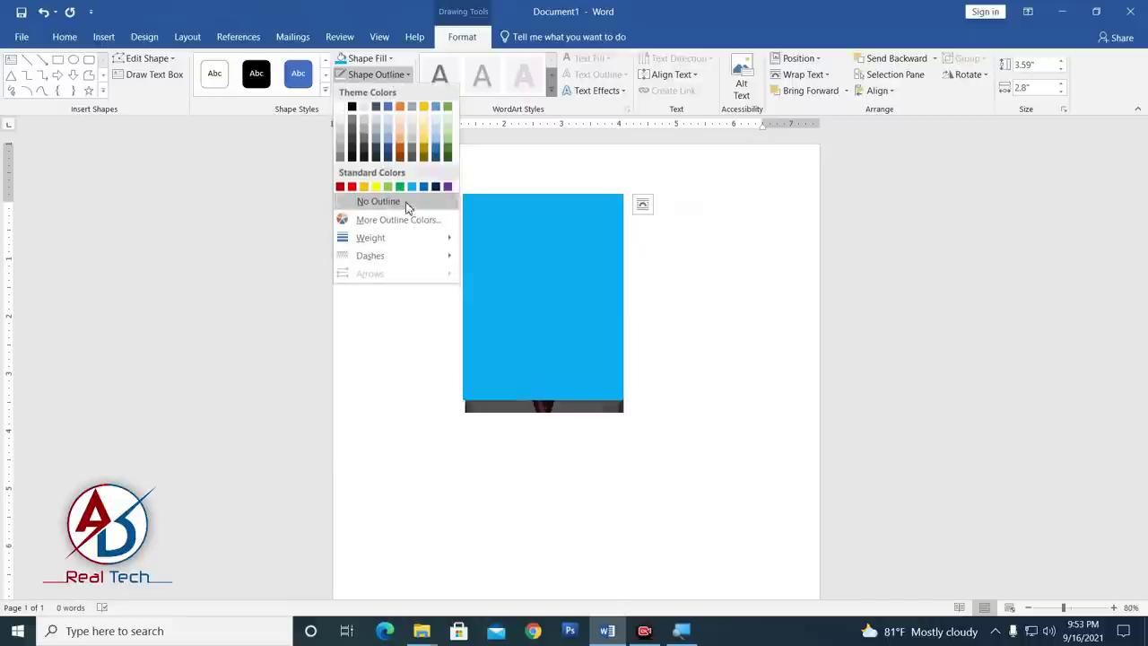
{"action": "left_click", "coordinate": [409, 205]}
{"action": "scroll", "coordinate": [479, 377], "scroll_direction": "up", "scroll_amount": 2}
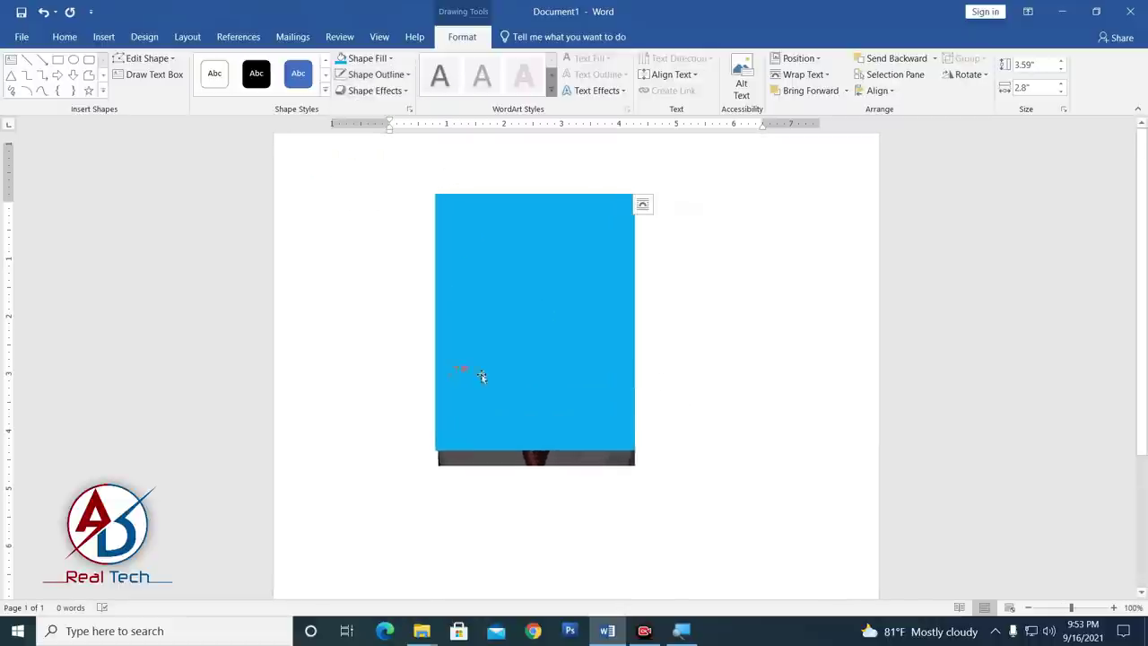
{"action": "left_click_drag", "start_coordinate": [436, 324], "coordinate": [437, 323]}
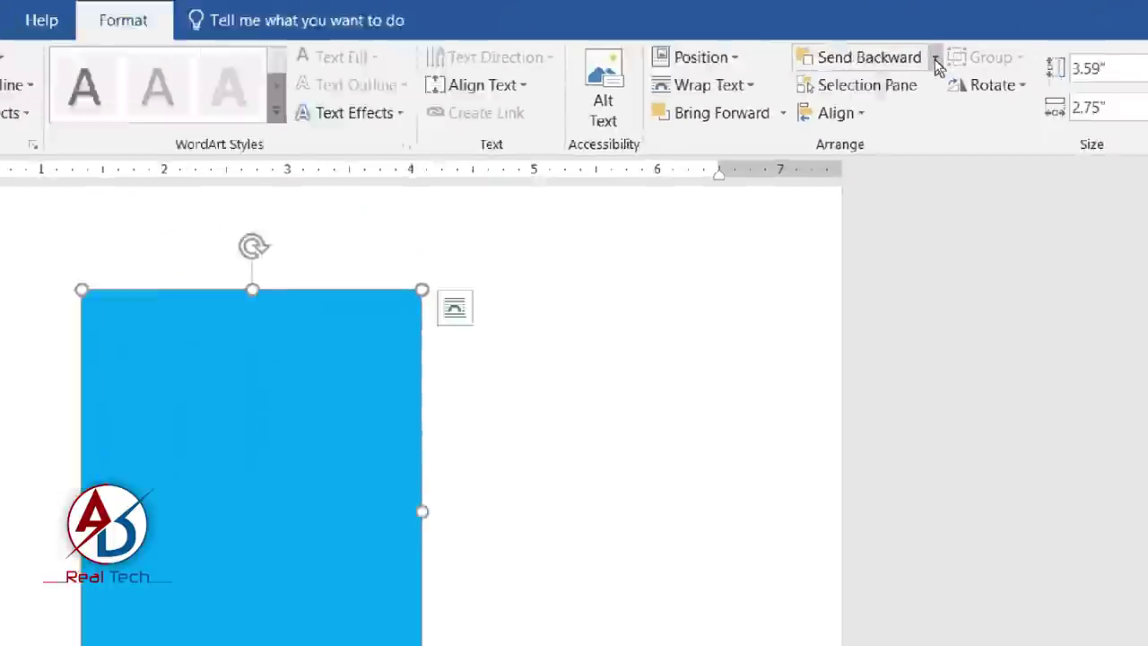
- Send the blue rectangle behind text so the portrait sits on blue
{"action": "left_click", "coordinate": [935, 59]}
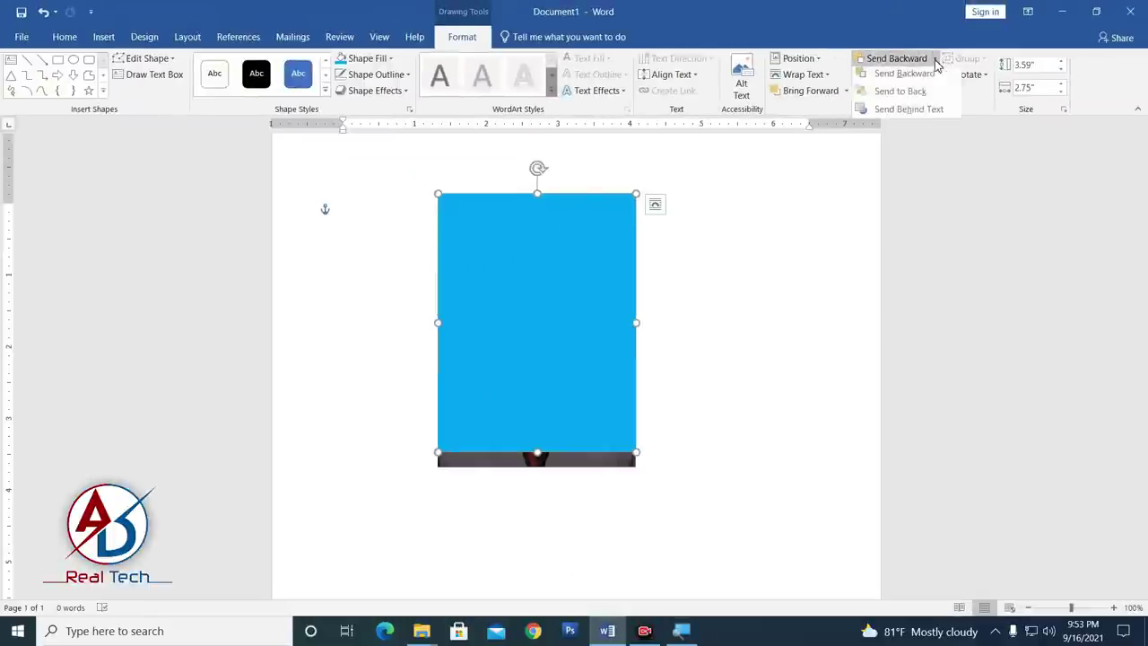
{"action": "left_click", "coordinate": [908, 114]}
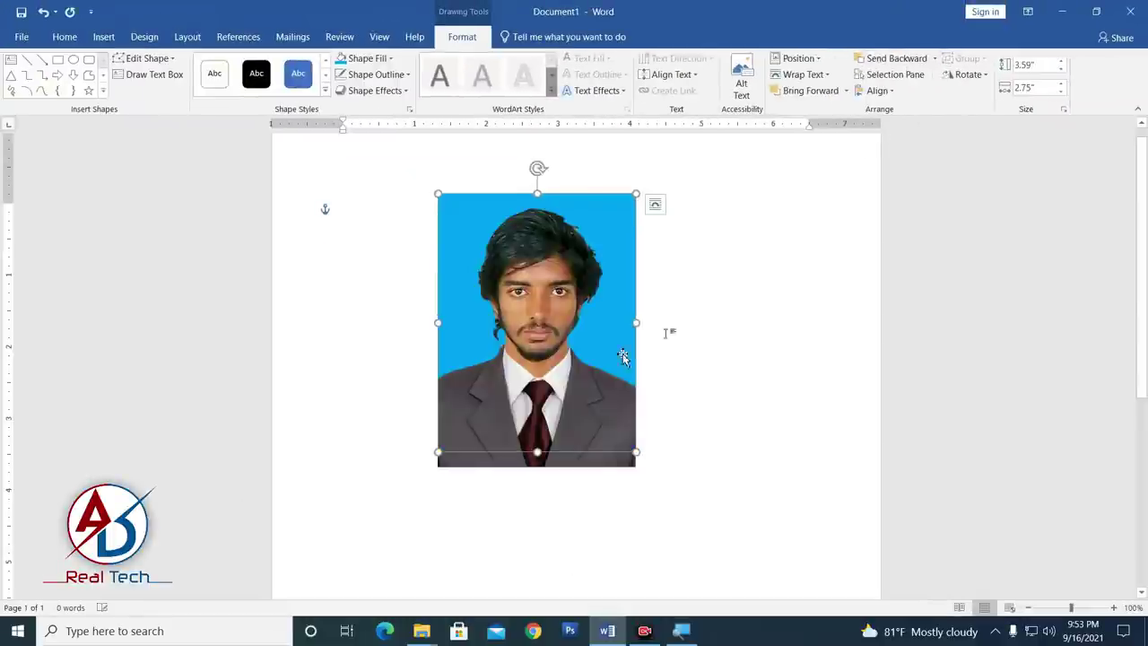
{"action": "scroll", "coordinate": [659, 377], "scroll_direction": "down", "scroll_amount": 4, "text": "ctrl"}
{"action": "scroll", "coordinate": [661, 386], "scroll_direction": "down", "scroll_amount": 3, "text": "ctrl"}
{"action": "left_click", "coordinate": [664, 379]}
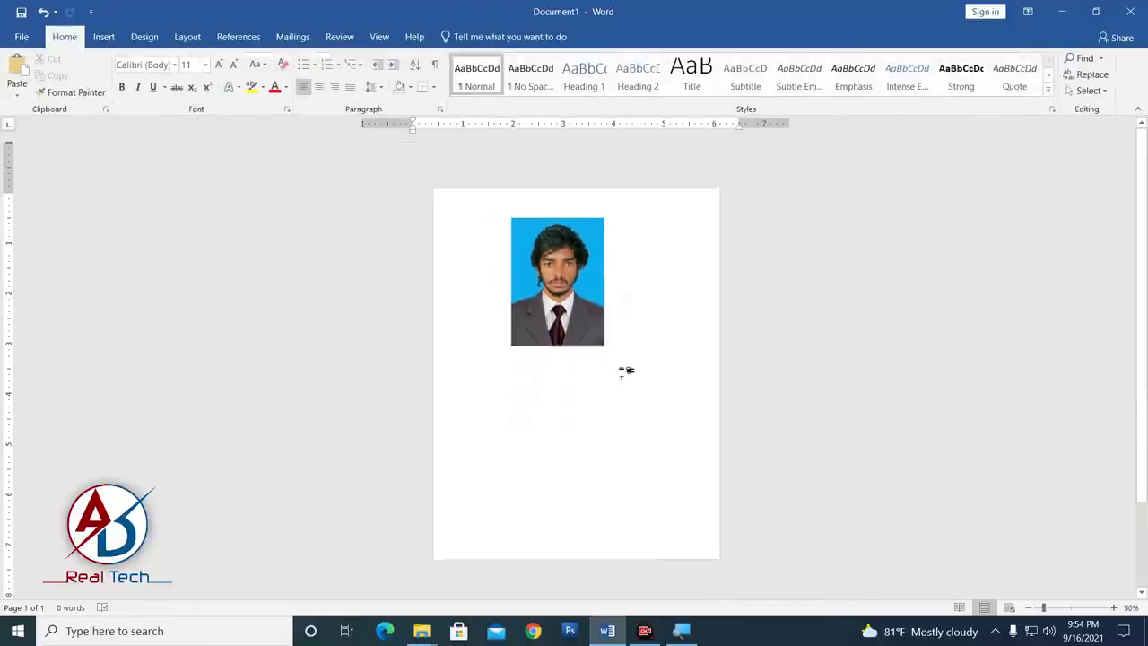
- Crop the photo's edge to line up with the blue rectangle, leaving it 2.74" square
{"action": "scroll", "coordinate": [557, 373], "scroll_direction": "up", "scroll_amount": 4, "text": "ctrl"}
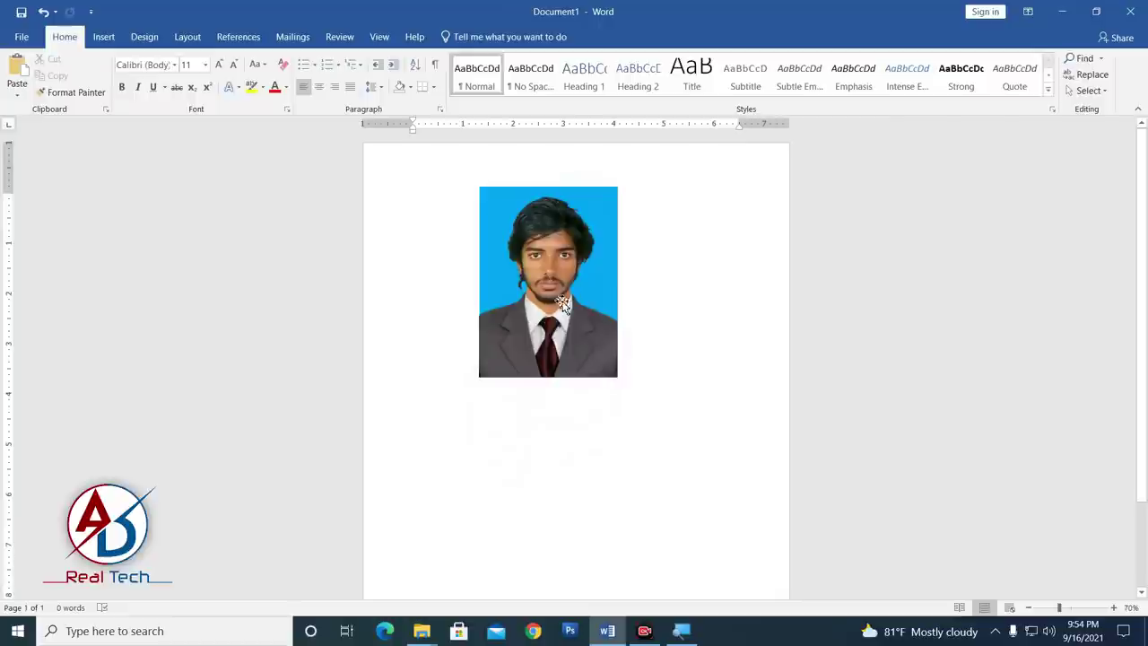
{"action": "left_click", "coordinate": [557, 359]}
{"action": "scroll", "coordinate": [557, 364], "scroll_direction": "up", "scroll_amount": 3, "text": "ctrl"}
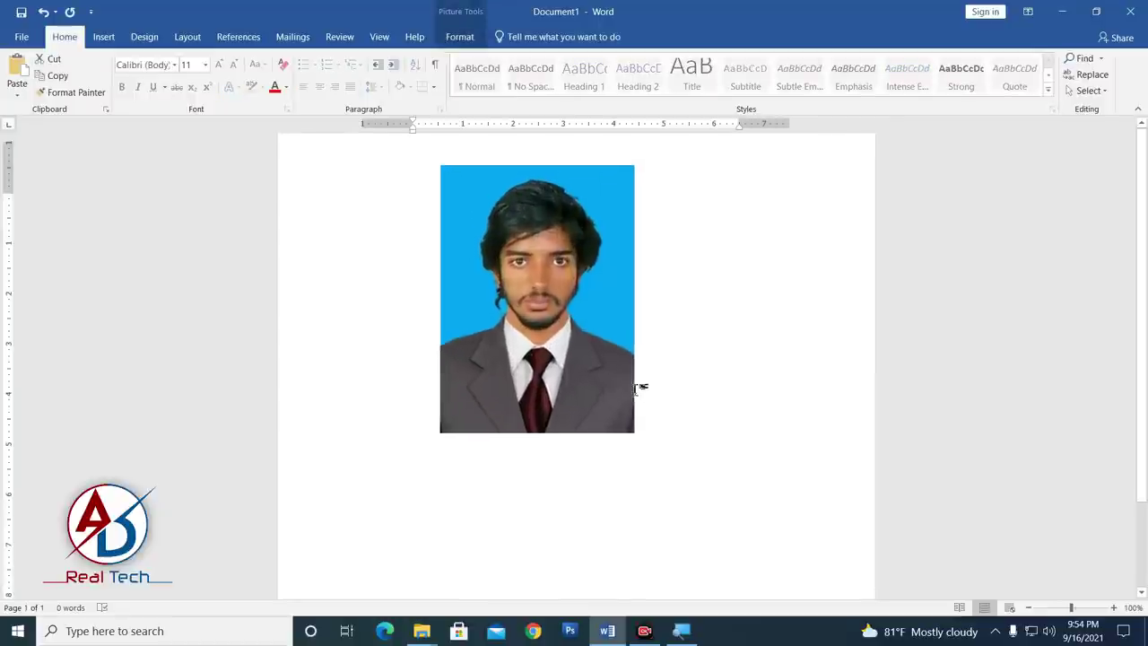
{"action": "scroll", "coordinate": [359, 371], "scroll_direction": "up", "scroll_amount": 4, "text": "ctrl"}
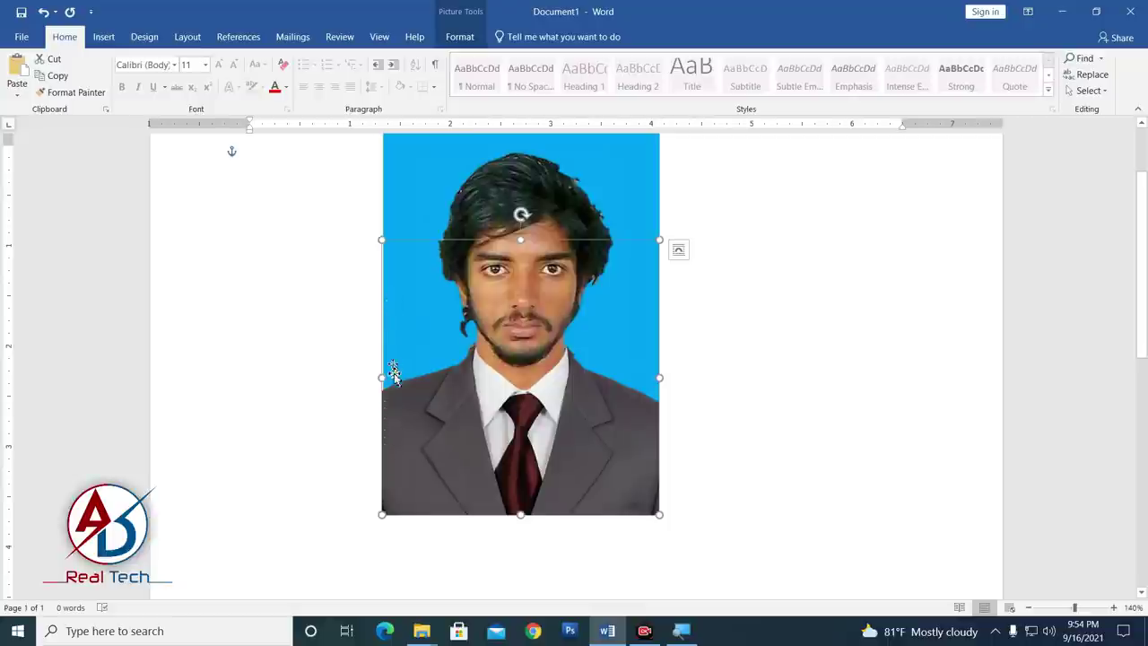
{"action": "left_click", "coordinate": [460, 37]}
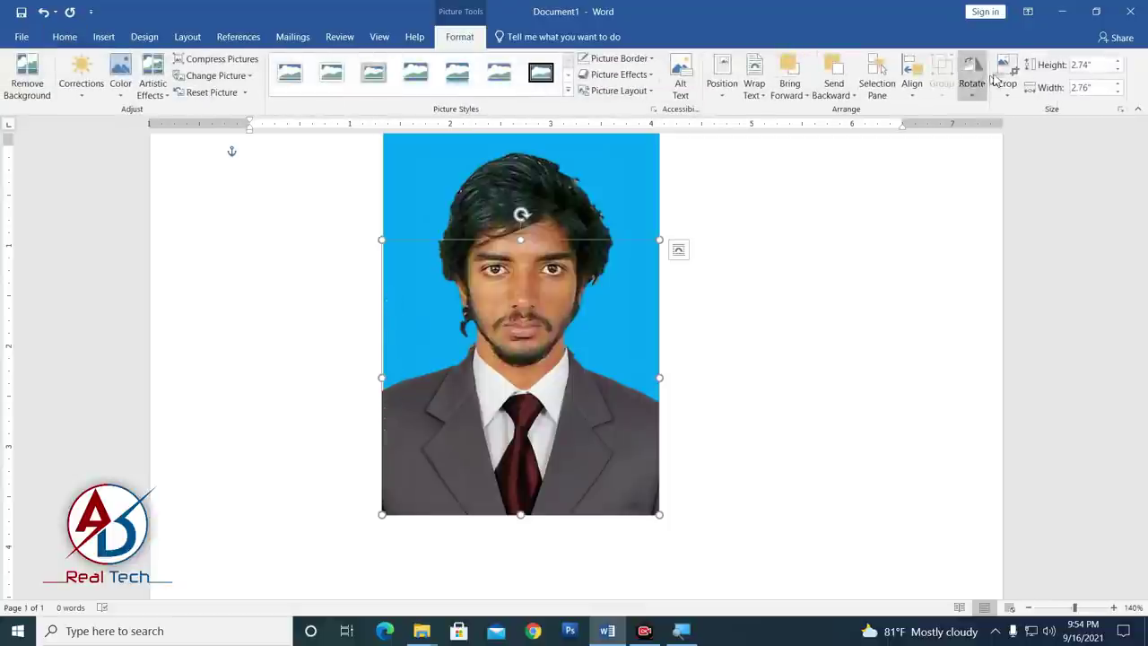
{"action": "left_click", "coordinate": [1005, 73]}
{"action": "left_click_drag", "start_coordinate": [384, 378], "coordinate": [383, 380]}
{"action": "left_click", "coordinate": [833, 418]}
- Move the blue rectangle slightly down behind the portrait
{"action": "scroll", "coordinate": [833, 418], "scroll_direction": "down", "scroll_amount": 1, "text": "ctrl"}
{"action": "scroll", "coordinate": [628, 431], "scroll_direction": "down", "scroll_amount": 4, "text": "ctrl"}
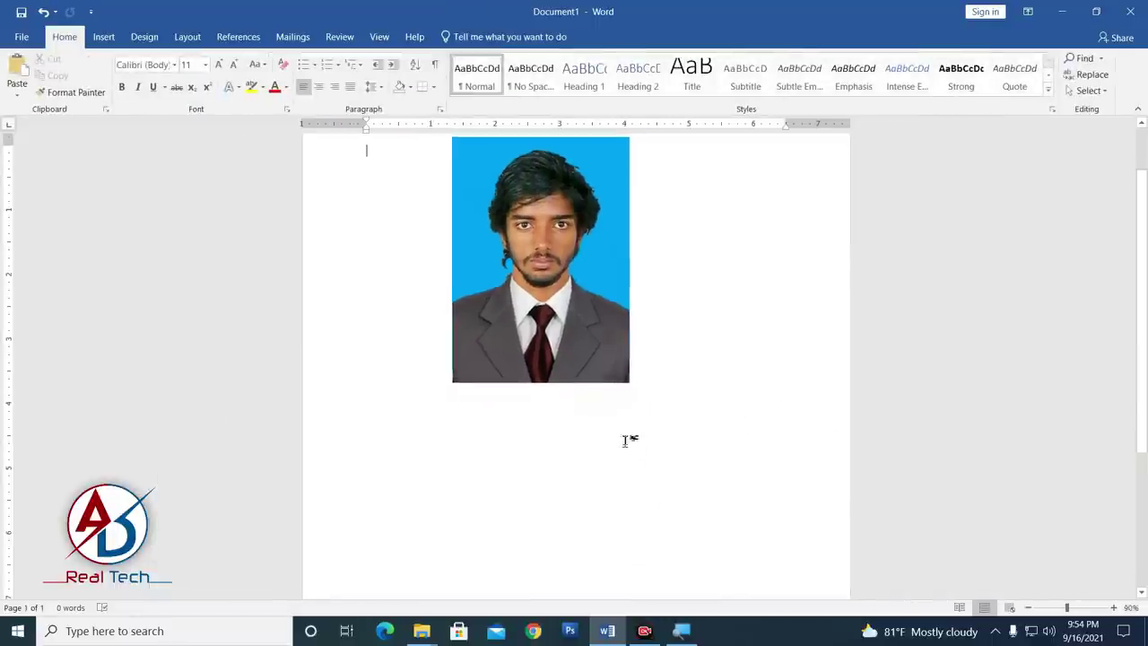
{"action": "scroll", "coordinate": [625, 435], "scroll_direction": "down", "scroll_amount": 4, "text": "ctrl"}
{"action": "scroll", "coordinate": [621, 431], "scroll_direction": "up", "scroll_amount": 3, "text": "ctrl"}
{"action": "scroll", "coordinate": [628, 377], "scroll_direction": "up", "scroll_amount": 2}
{"action": "scroll", "coordinate": [619, 269], "scroll_direction": "up", "scroll_amount": 1}
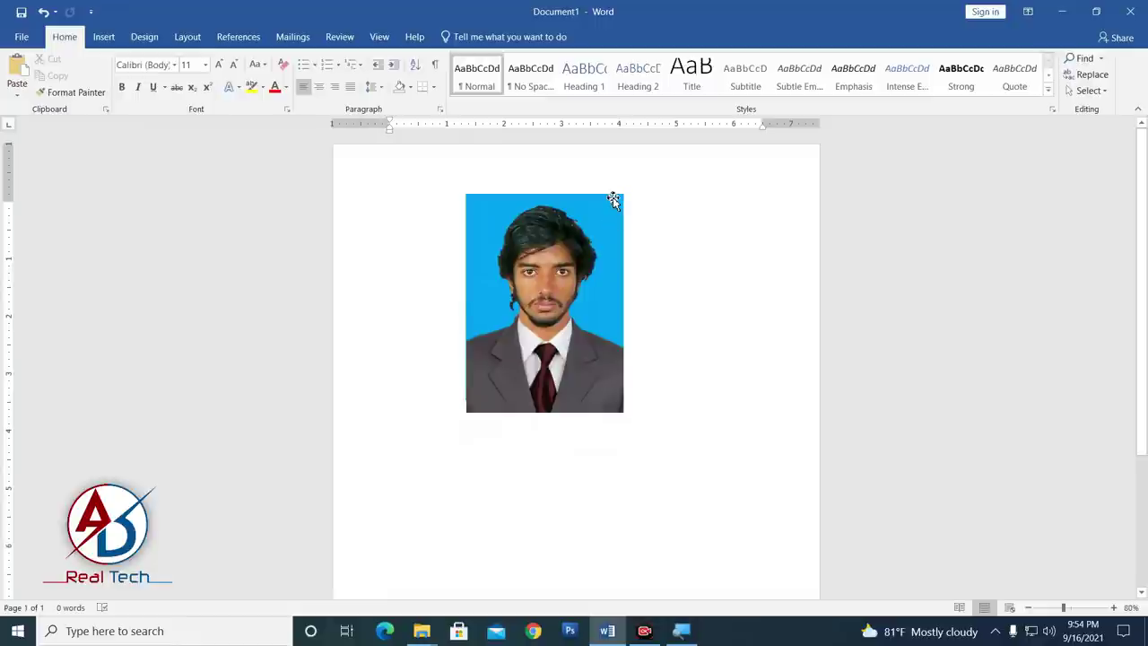
{"action": "left_click", "coordinate": [614, 200]}
{"action": "left_click_drag", "start_coordinate": [615, 203], "coordinate": [613, 225]}
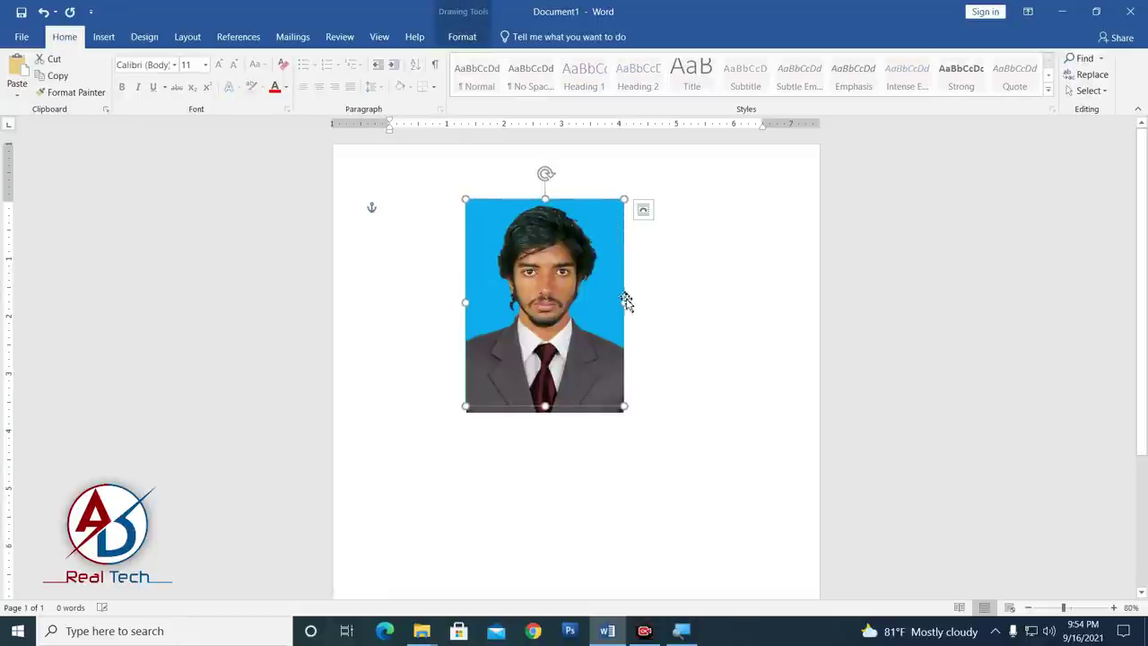
{"action": "scroll", "coordinate": [685, 406], "scroll_direction": "up", "scroll_amount": 3, "text": "ctrl"}
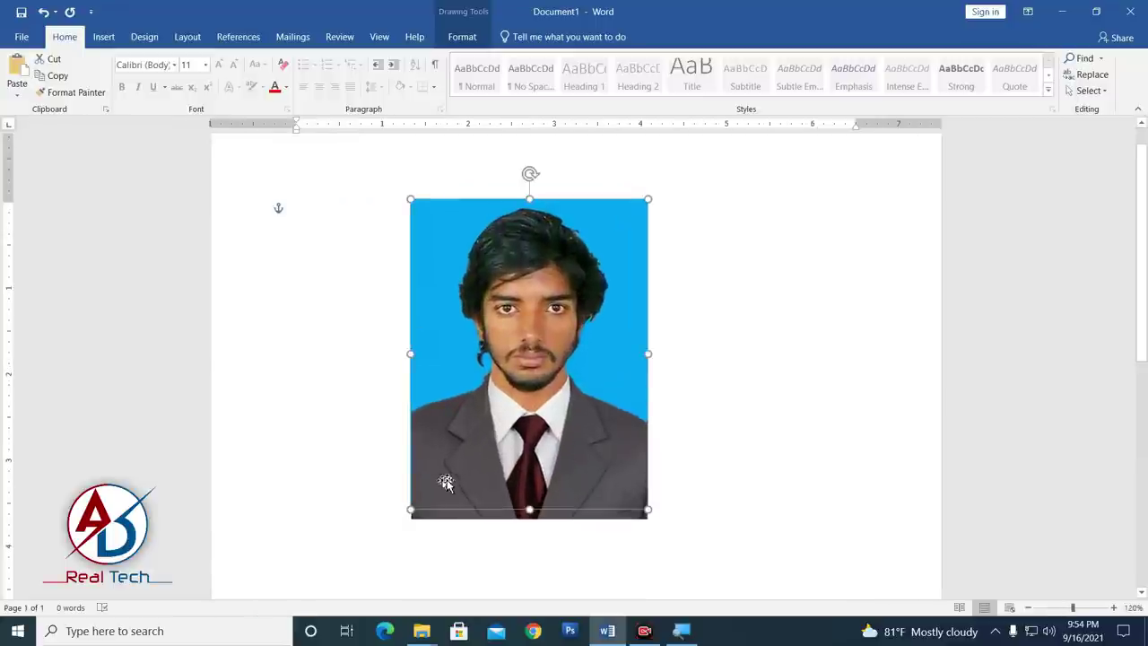
{"action": "scroll", "coordinate": [446, 458], "scroll_direction": "up", "scroll_amount": 5, "text": "ctrl"}
{"action": "scroll", "coordinate": [446, 459], "scroll_direction": "up", "scroll_amount": 2, "text": "ctrl"}
{"action": "scroll", "coordinate": [446, 459], "scroll_direction": "up", "scroll_amount": 1, "text": "ctrl"}
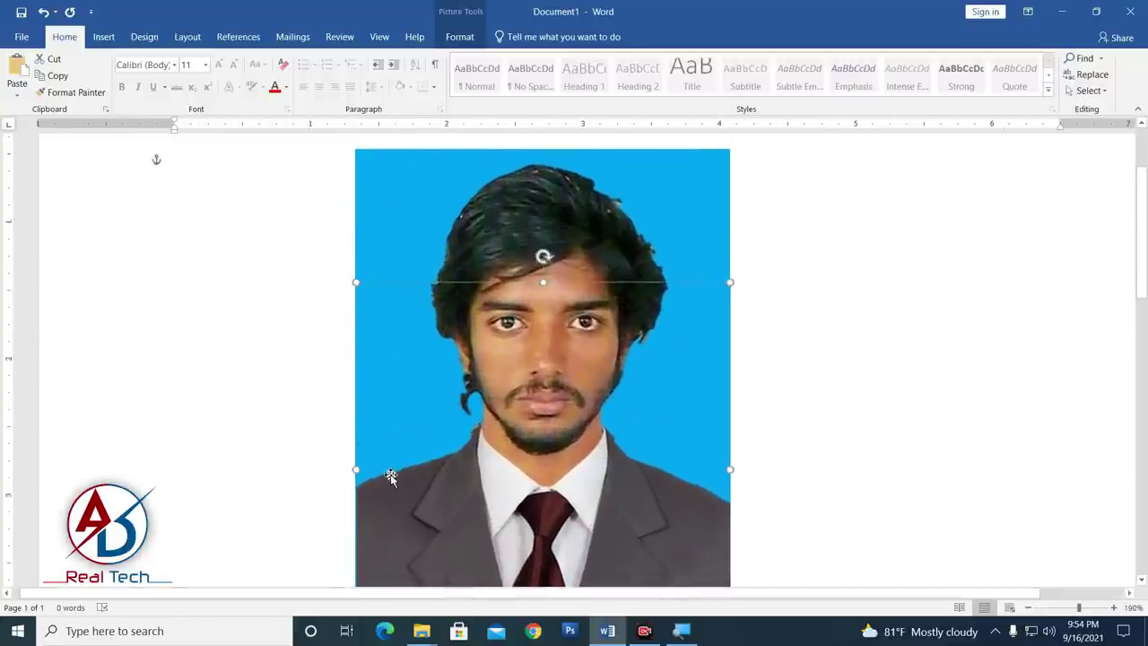
{"action": "scroll", "coordinate": [390, 474], "scroll_direction": "down", "scroll_amount": 2}
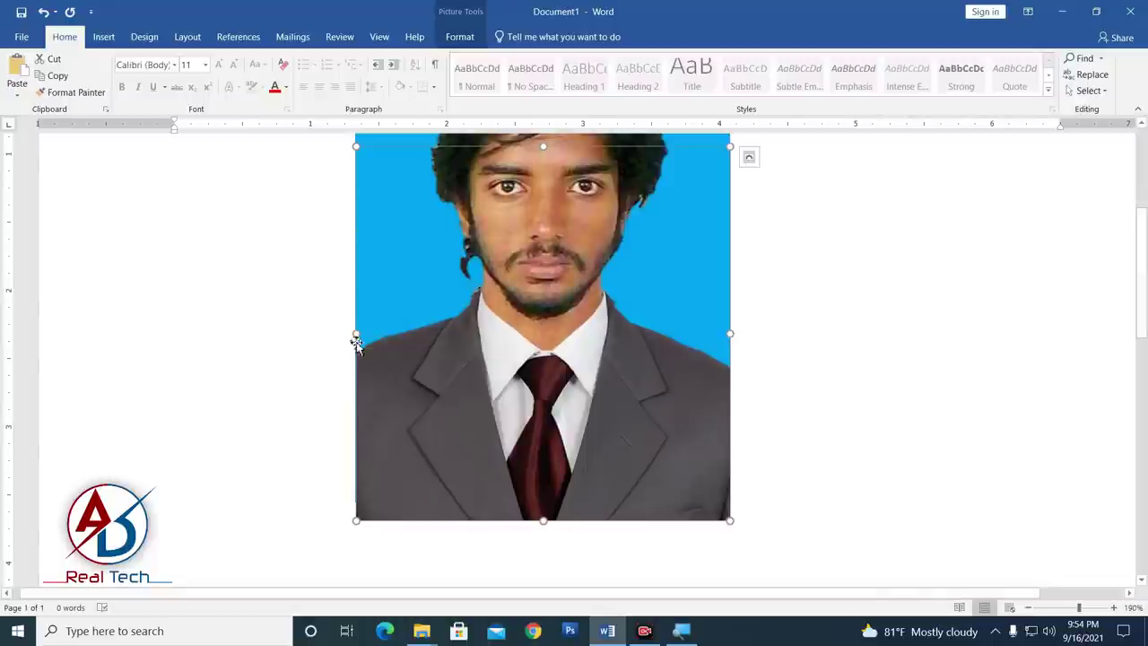
{"action": "left_click", "coordinate": [459, 37]}
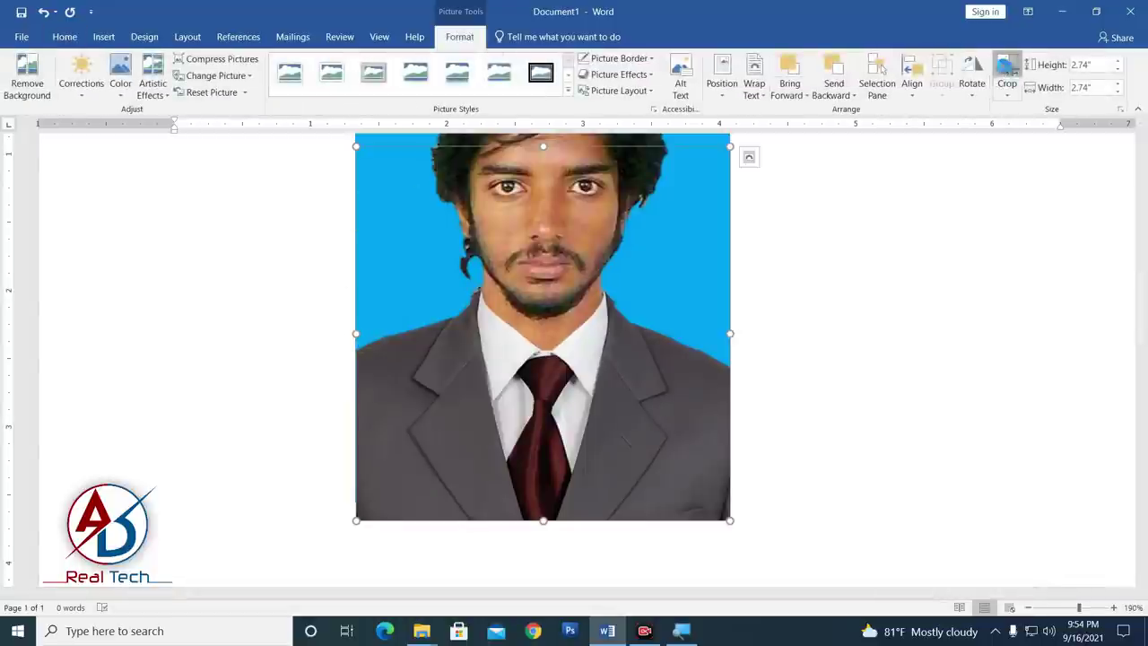
- Nudge the photo's left crop and the blue rectangle's bottom edge slightly
{"action": "left_click", "coordinate": [1007, 70]}
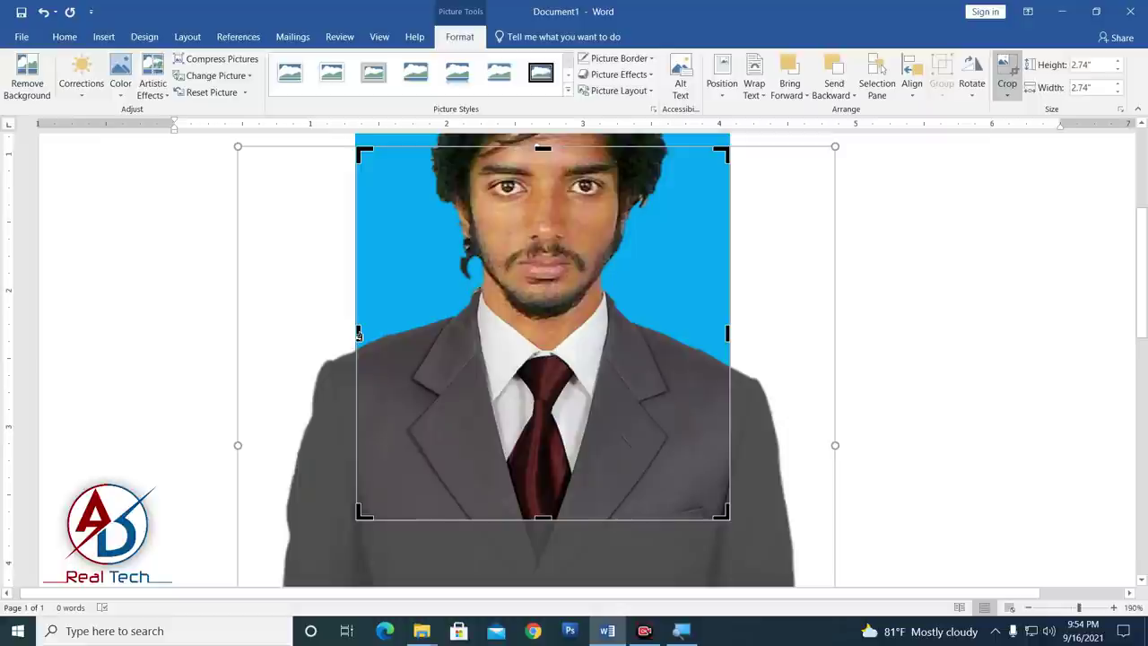
{"action": "left_click_drag", "start_coordinate": [358, 335], "coordinate": [356, 334]}
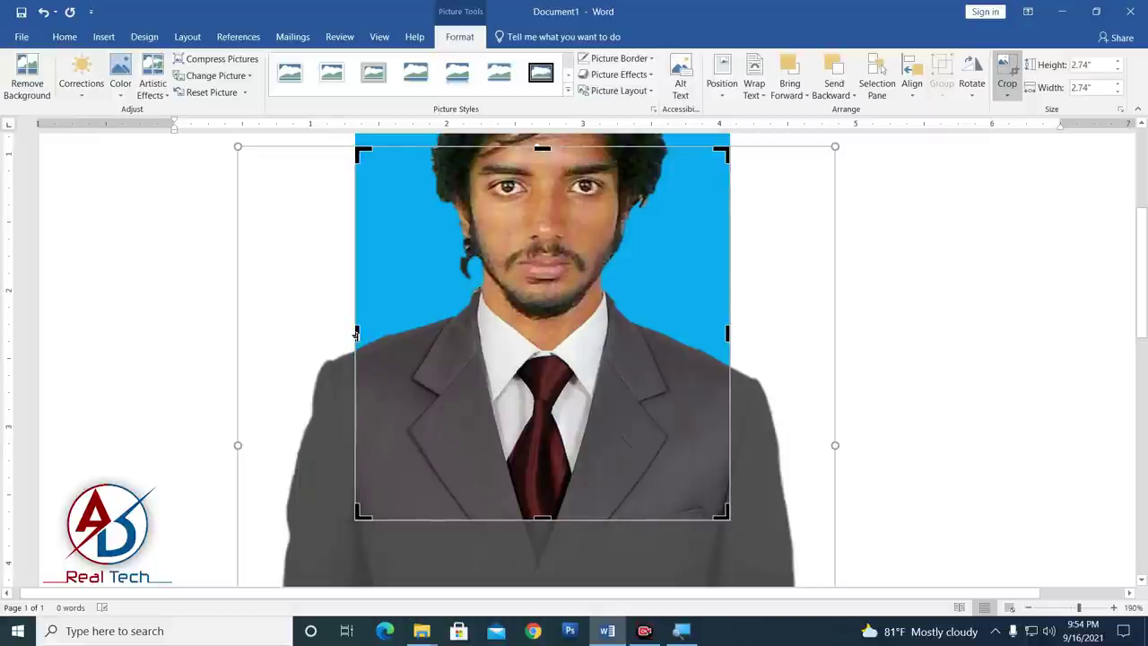
{"action": "left_click", "coordinate": [875, 376]}
{"action": "scroll", "coordinate": [682, 415], "scroll_direction": "down", "scroll_amount": 9}
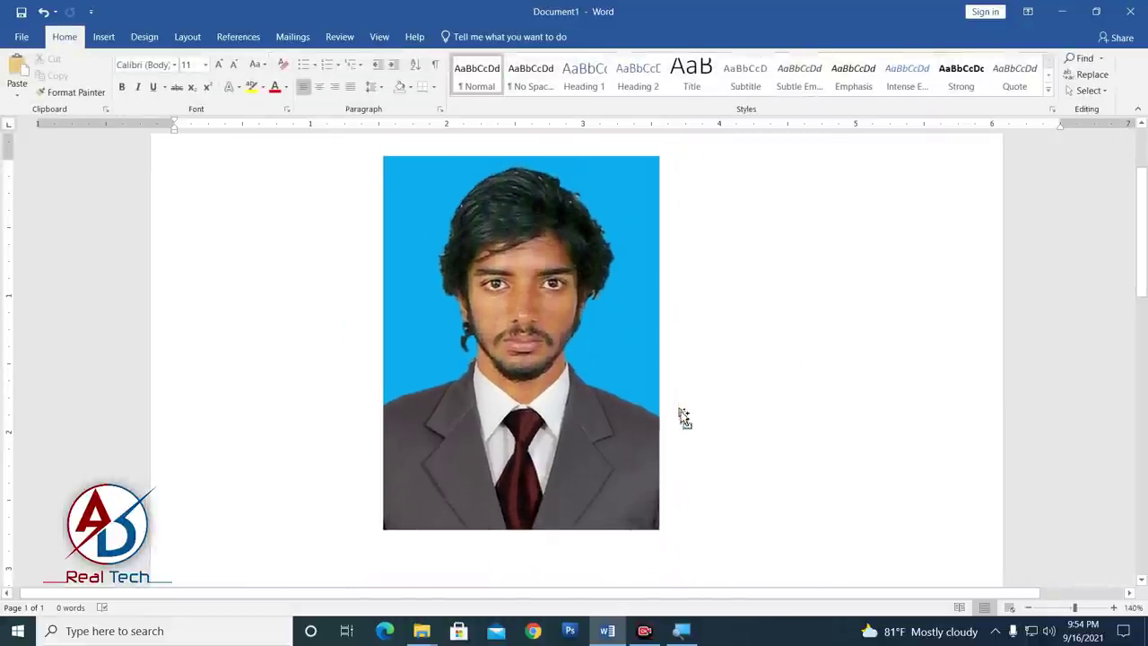
{"action": "scroll", "coordinate": [669, 333], "scroll_direction": "down", "scroll_amount": 1}
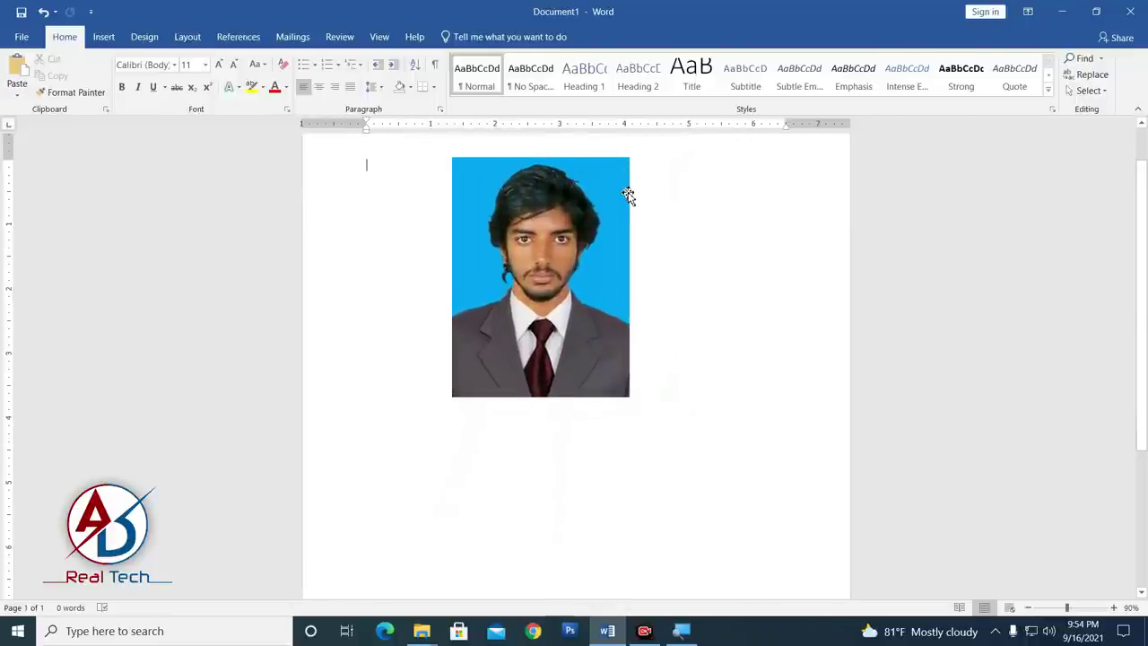
{"action": "left_click", "coordinate": [628, 195]}
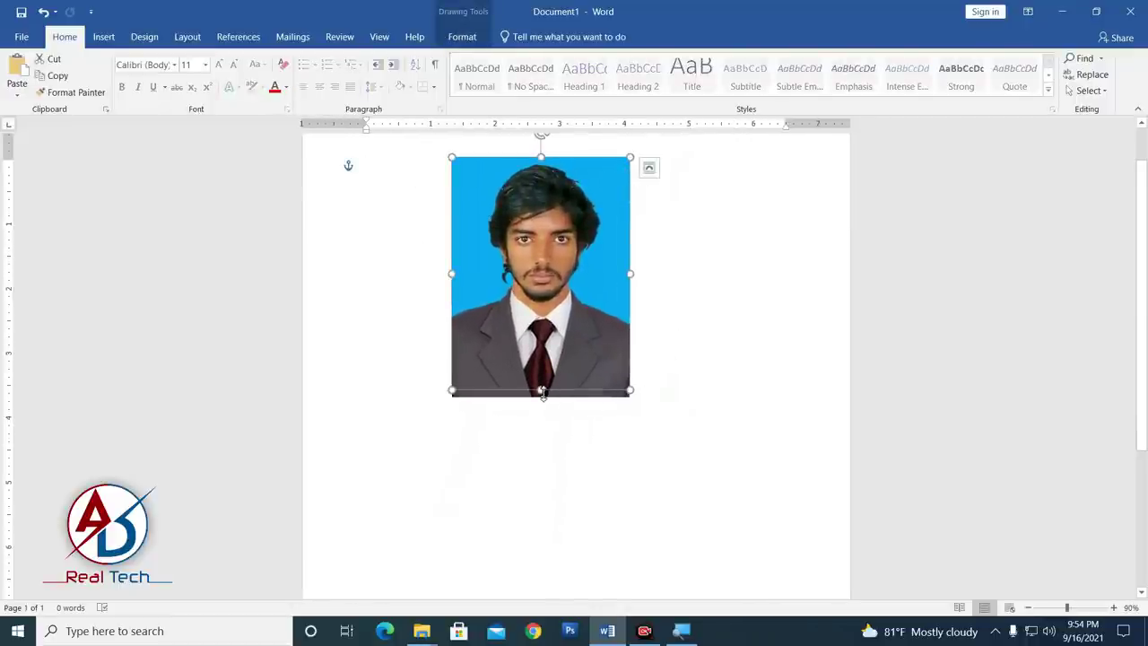
{"action": "left_click_drag", "start_coordinate": [542, 392], "coordinate": [541, 397]}
- Crop the suit photo's bottom up to the blue rectangle, leaving it 2.6" by 2.75"
{"action": "left_click", "coordinate": [616, 366]}
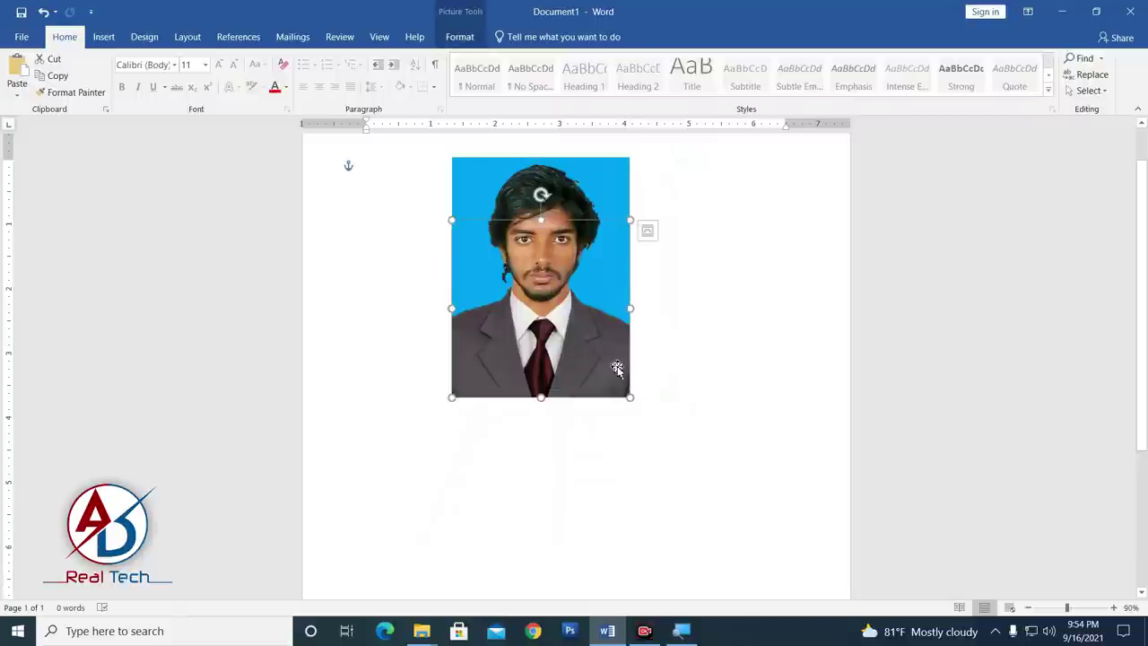
{"action": "left_click", "coordinate": [459, 36]}
{"action": "left_click", "coordinate": [1006, 70]}
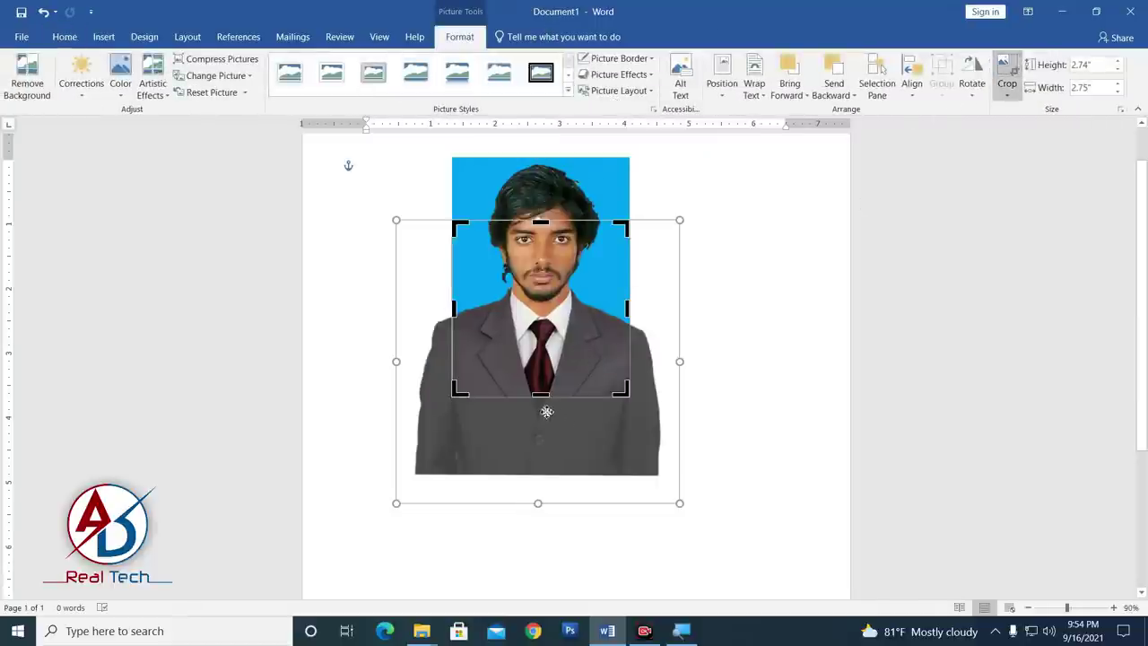
{"action": "left_click_drag", "start_coordinate": [542, 395], "coordinate": [537, 389]}
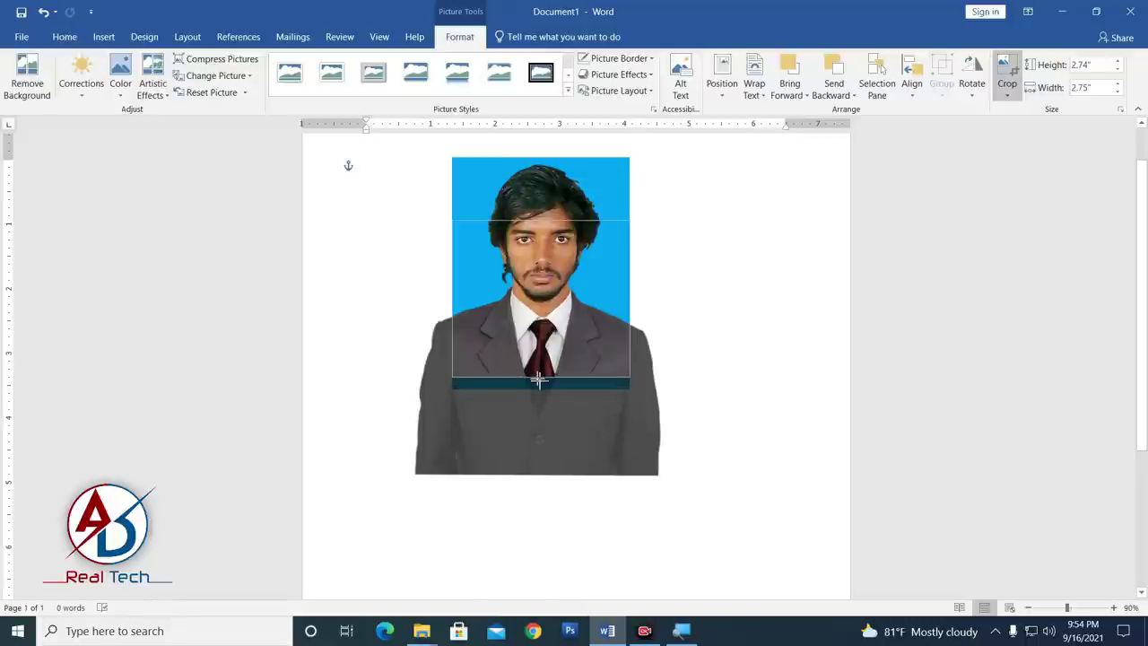
{"action": "left_click", "coordinate": [744, 367]}
{"action": "left_click", "coordinate": [547, 361]}
{"action": "scroll", "coordinate": [625, 359], "scroll_direction": "up", "scroll_amount": 5, "text": "ctrl"}
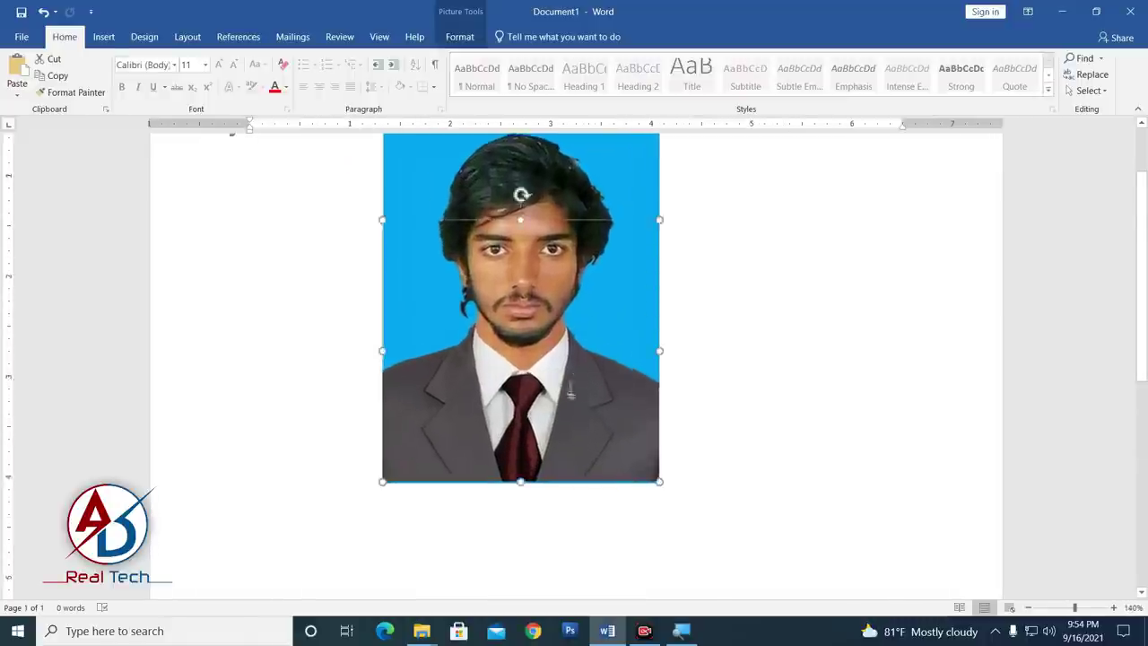
{"action": "scroll", "coordinate": [737, 262], "scroll_direction": "down", "scroll_amount": 3}
{"action": "scroll", "coordinate": [737, 262], "scroll_direction": "up", "scroll_amount": 3}
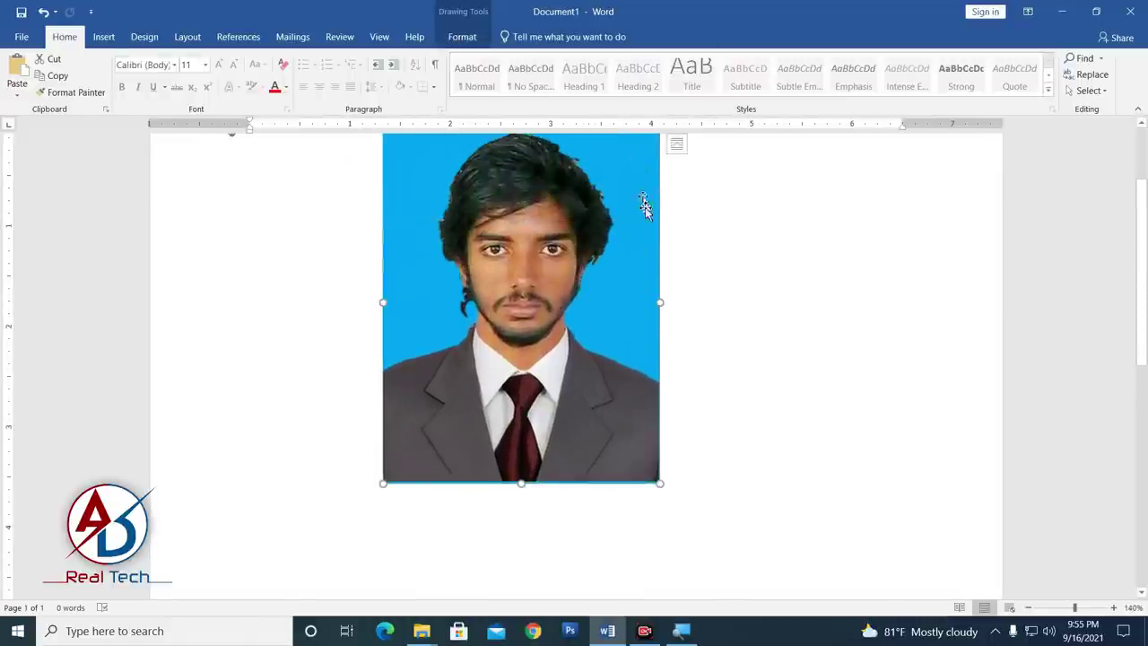
- Drag the bottom edge up slightly to make the photo a little shorter
{"action": "scroll", "coordinate": [646, 200], "scroll_direction": "up", "scroll_amount": 2}
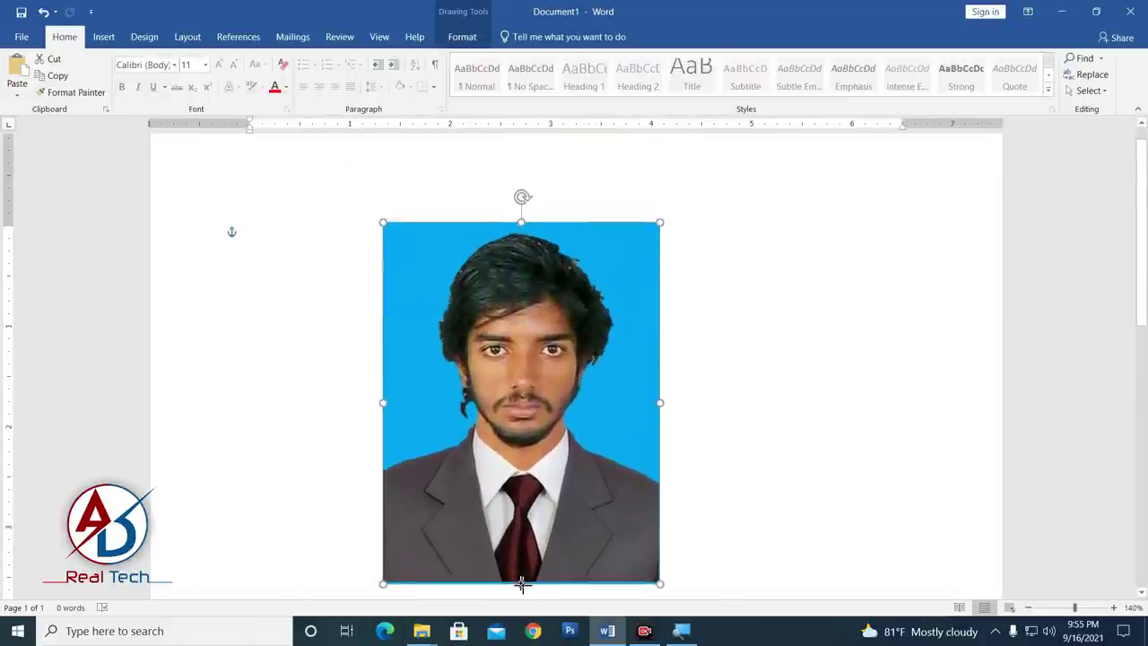
{"action": "left_click_drag", "start_coordinate": [521, 584], "coordinate": [522, 581]}
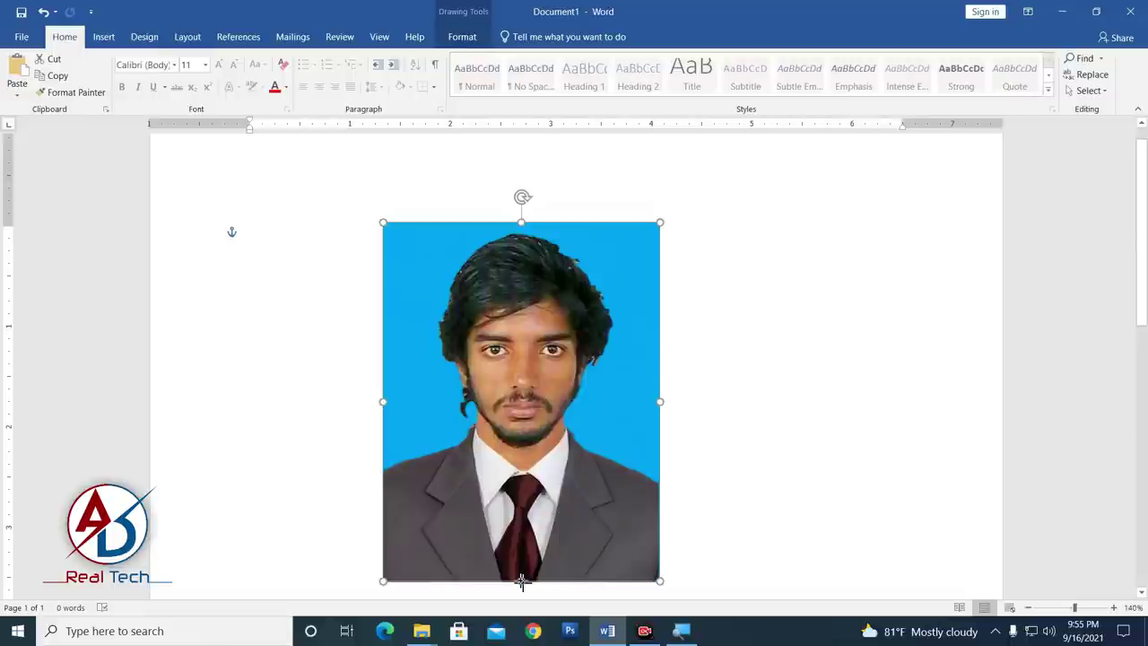
{"action": "left_click", "coordinate": [756, 482]}
{"action": "scroll", "coordinate": [687, 454], "scroll_direction": "down", "scroll_amount": 1, "text": "ctrl"}
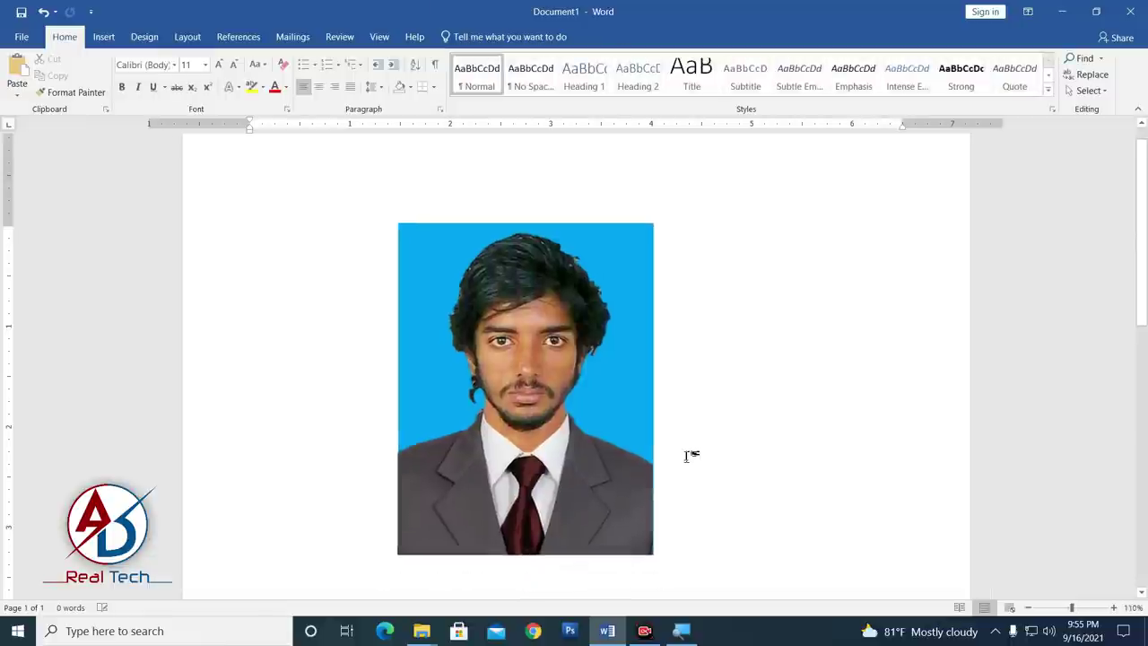
{"action": "scroll", "coordinate": [687, 454], "scroll_direction": "down", "scroll_amount": 3, "text": "ctrl"}
- Give the photo's frame a black 2¼ pt outline
{"action": "left_click", "coordinate": [631, 216]}
{"action": "scroll", "coordinate": [705, 341], "scroll_direction": "down", "scroll_amount": 1, "text": "ctrl"}
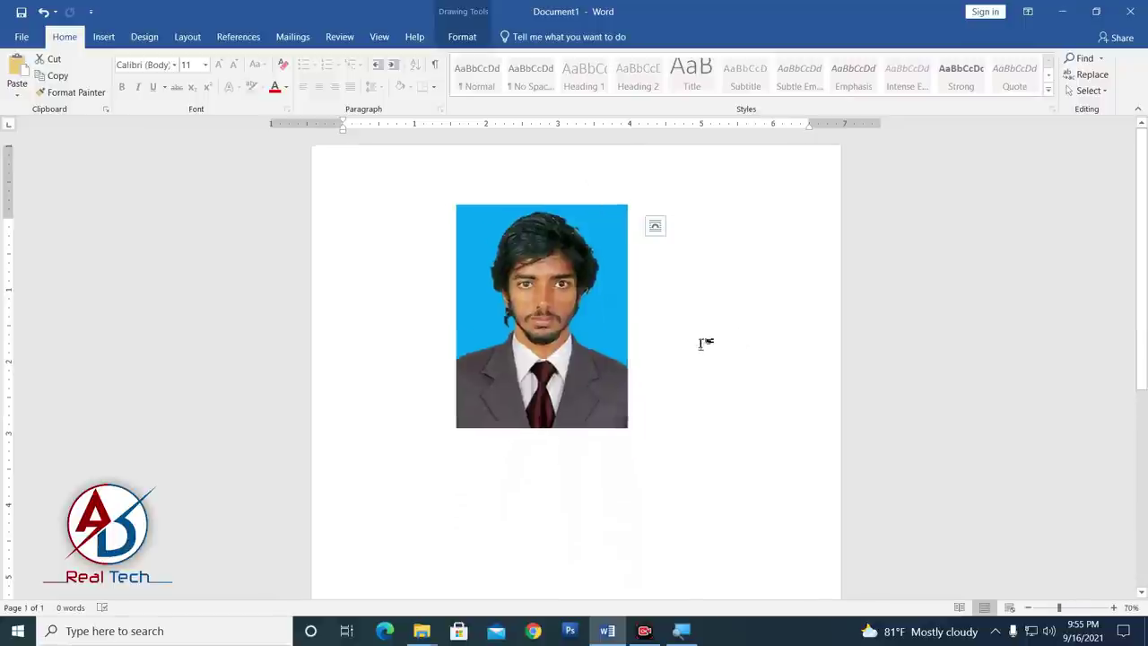
{"action": "scroll", "coordinate": [708, 364], "scroll_direction": "down", "scroll_amount": 2, "text": "ctrl"}
{"action": "scroll", "coordinate": [708, 364], "scroll_direction": "down", "scroll_amount": 2, "text": "ctrl"}
{"action": "scroll", "coordinate": [705, 364], "scroll_direction": "up", "scroll_amount": 3, "text": "ctrl"}
{"action": "left_click", "coordinate": [462, 37]}
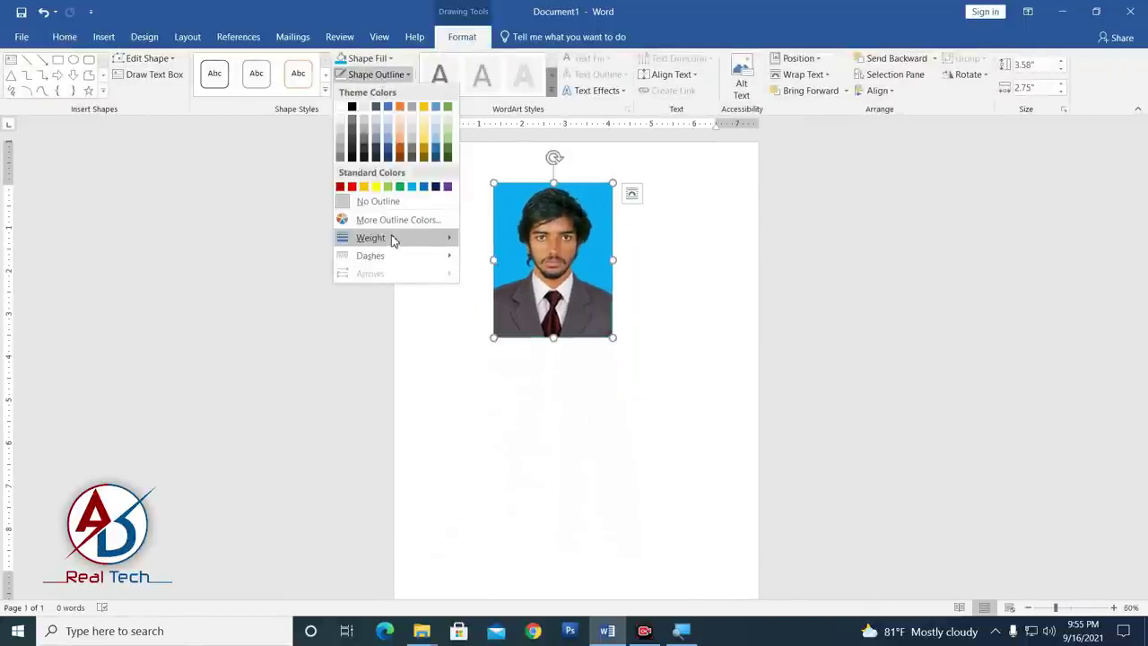
{"action": "mouse_move", "coordinate": [371, 237]}
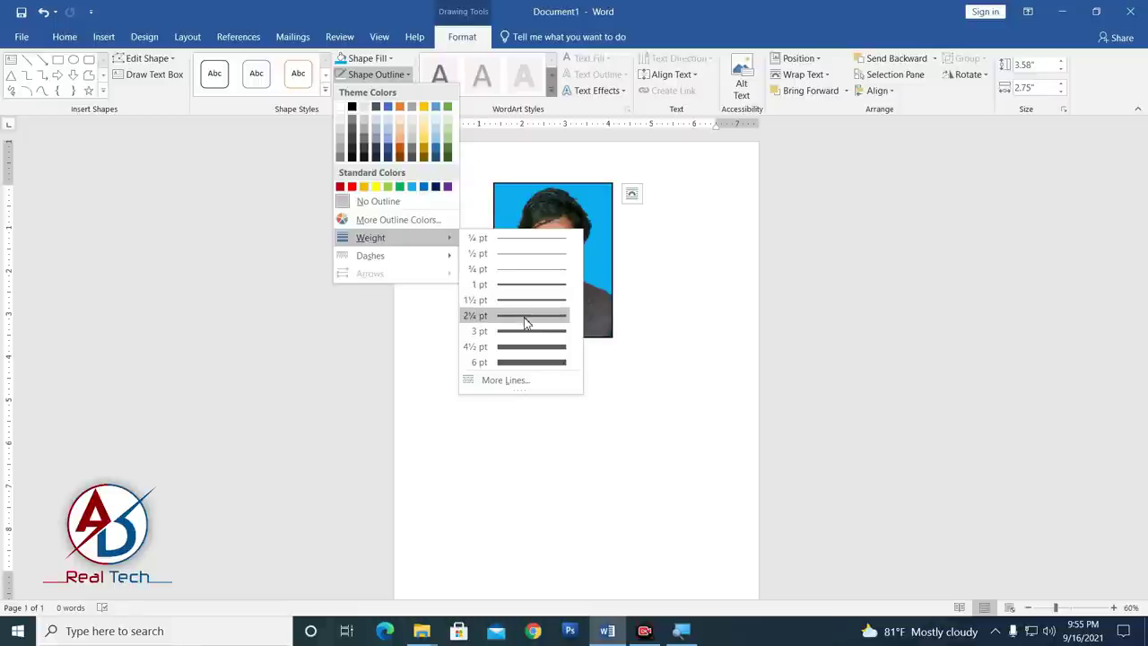
{"action": "left_click", "coordinate": [525, 316]}
{"action": "left_click", "coordinate": [695, 338]}
{"action": "scroll", "coordinate": [628, 332], "scroll_direction": "down", "scroll_amount": 5}
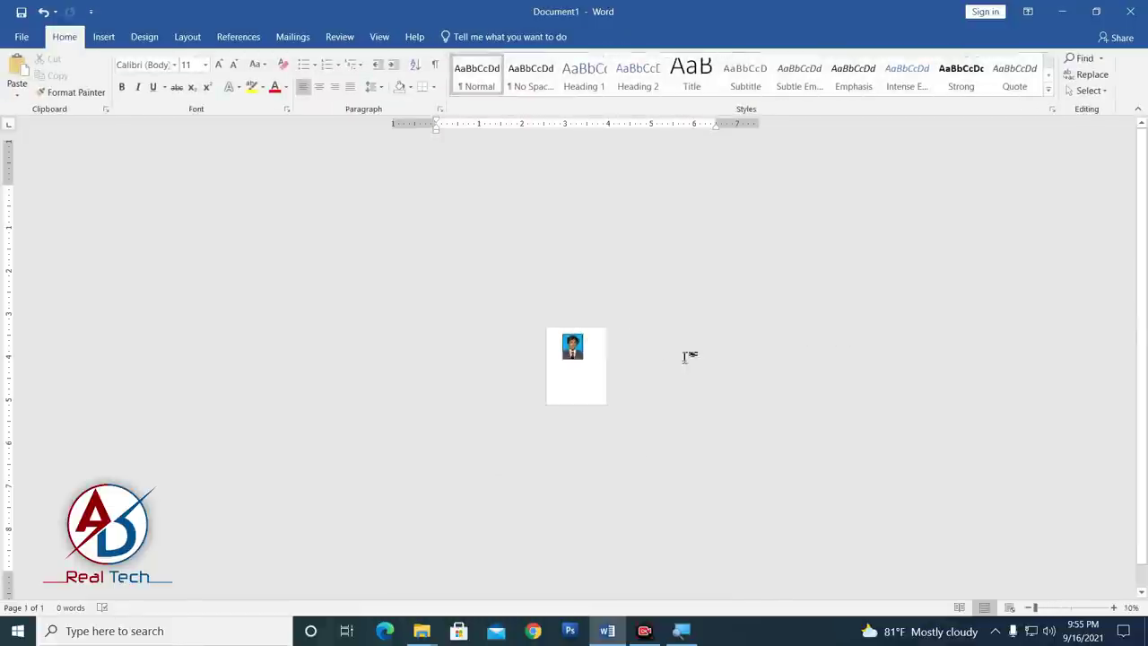
{"action": "scroll", "coordinate": [687, 353], "scroll_direction": "up", "scroll_amount": 7}
{"action": "scroll", "coordinate": [628, 269], "scroll_direction": "up", "scroll_amount": 1}
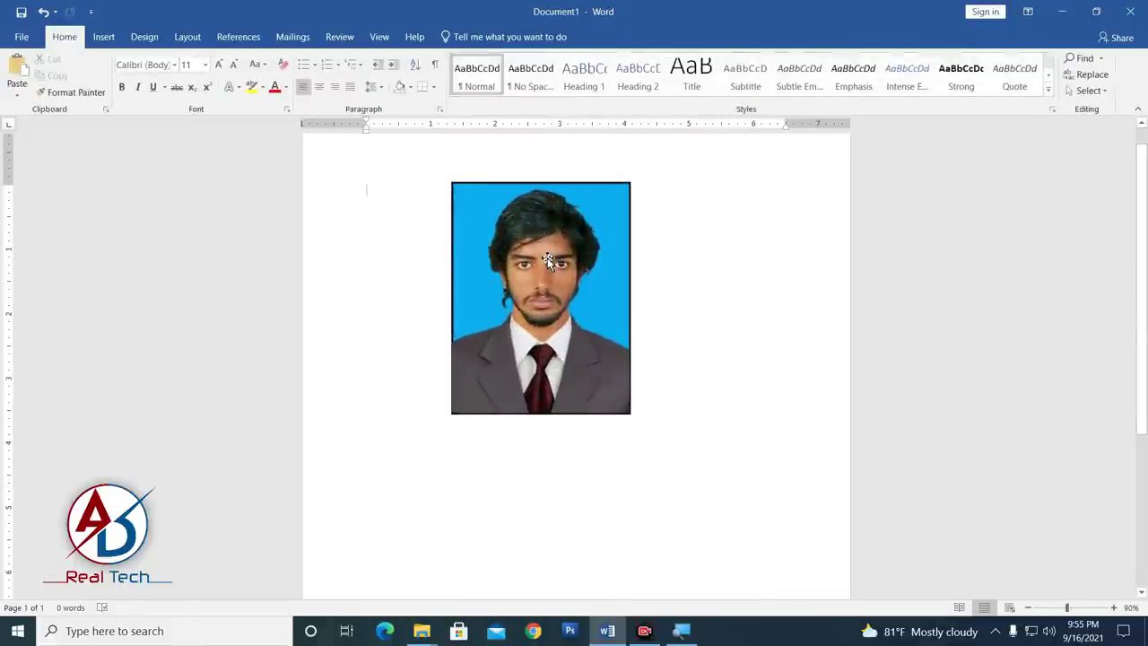
- Open Color > Picture Color Options for the head photo to show the Format Picture corrections
{"action": "left_click", "coordinate": [549, 258]}
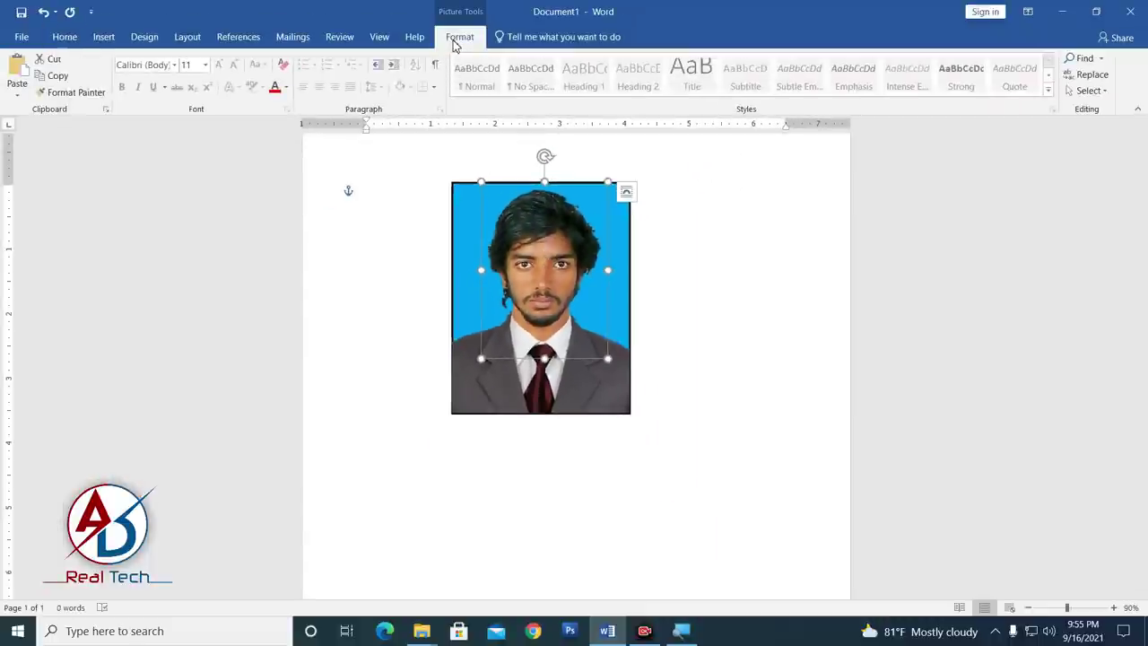
{"action": "left_click", "coordinate": [456, 37]}
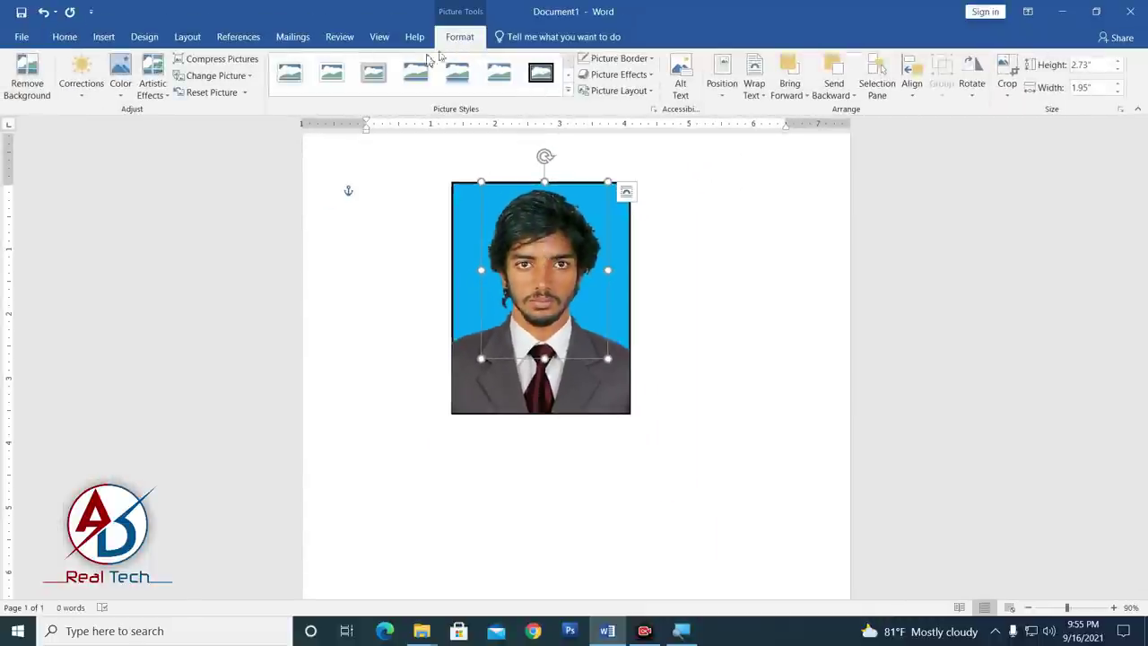
{"action": "left_click", "coordinate": [114, 93]}
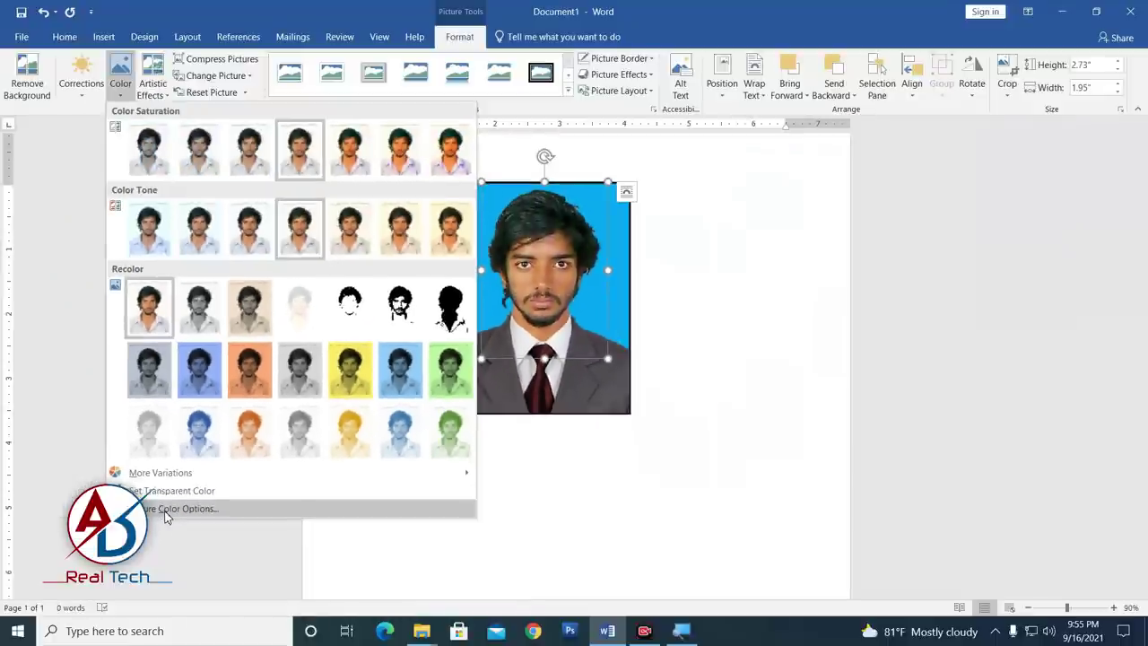
{"action": "left_click", "coordinate": [171, 509]}
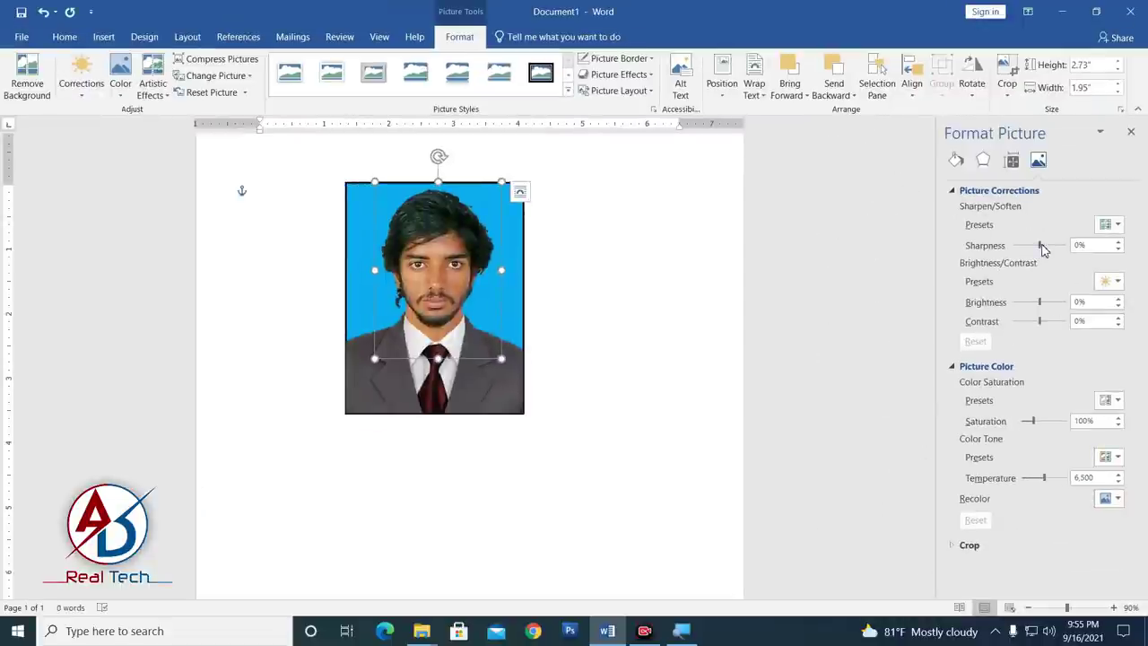
- Set the photo's sharpness to 2%, brightness to 8% and contrast to 4%
{"action": "left_click_drag", "start_coordinate": [1040, 245], "coordinate": [1046, 248]}
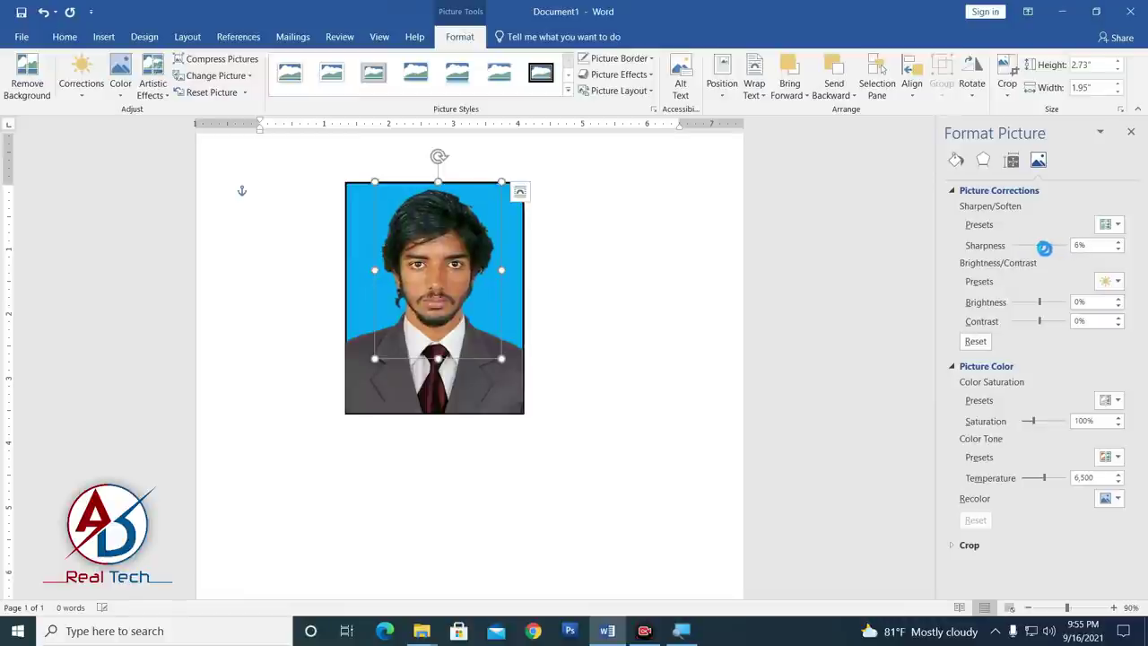
{"action": "left_click", "coordinate": [1119, 250]}
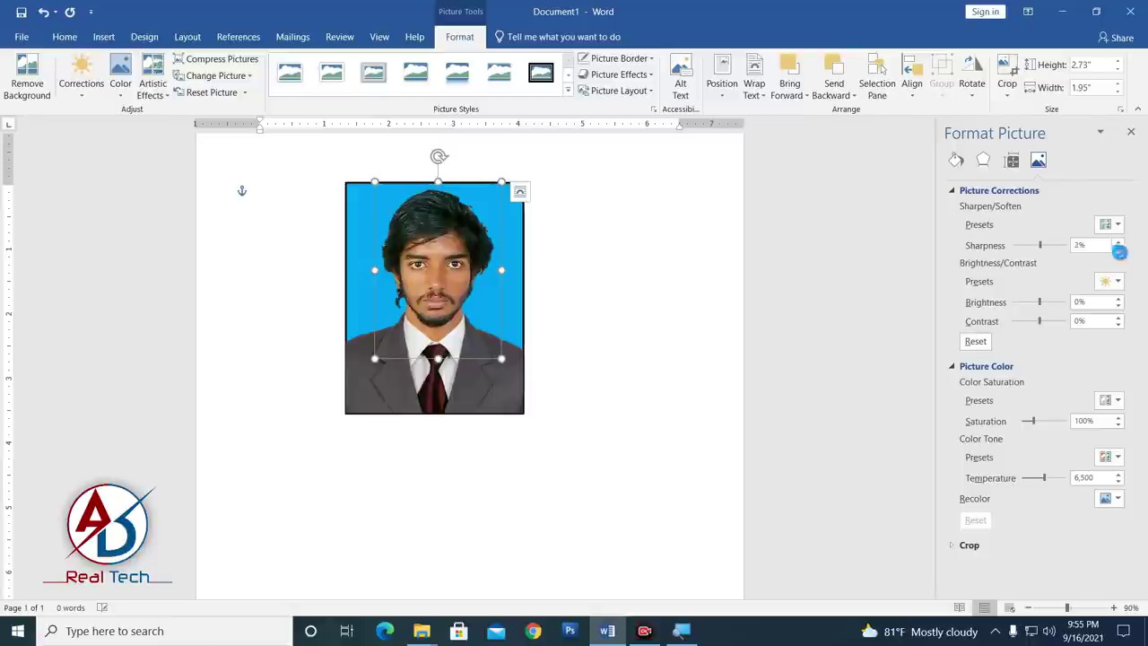
{"action": "left_click", "coordinate": [1118, 299]}
{"action": "left_click", "coordinate": [1119, 298]}
{"action": "left_click", "coordinate": [1118, 298]}
{"action": "left_click", "coordinate": [1119, 299]}
{"action": "left_click", "coordinate": [1119, 300]}
{"action": "left_click", "coordinate": [1118, 301]}
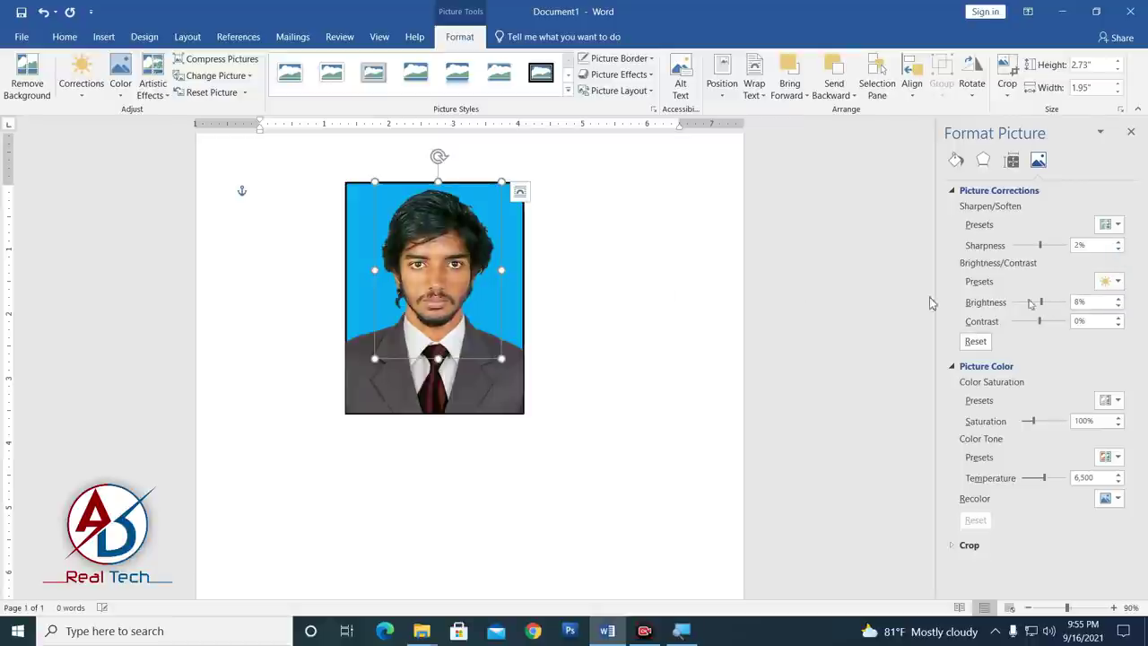
{"action": "left_click", "coordinate": [1118, 318]}
{"action": "left_click", "coordinate": [1118, 317]}
{"action": "left_click", "coordinate": [1118, 318]}
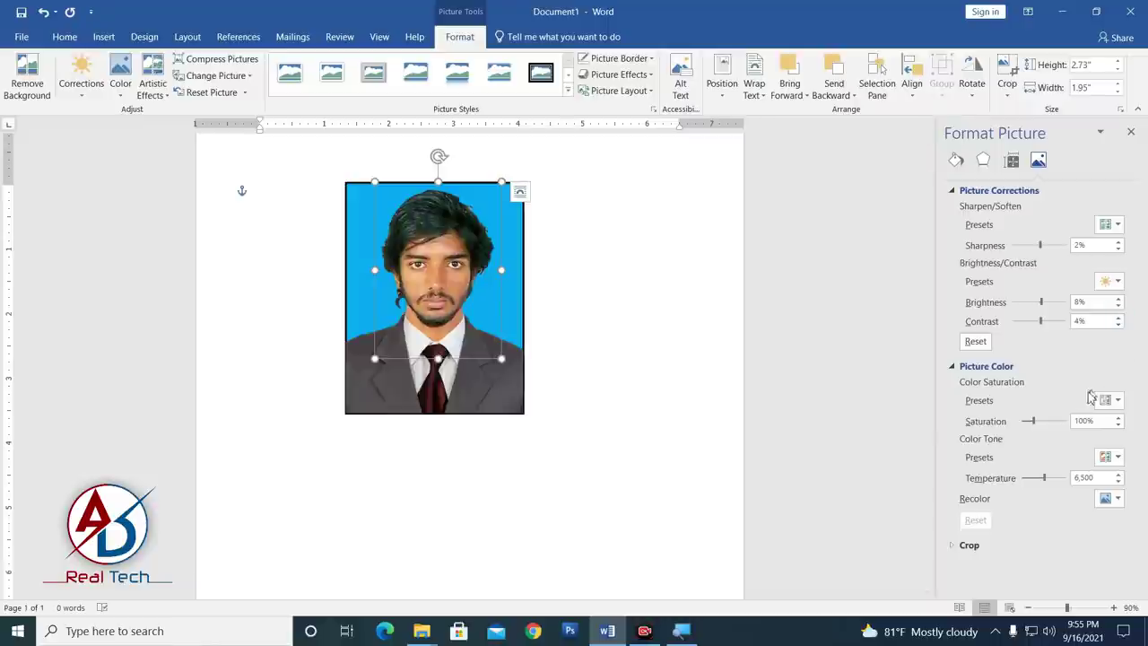
- Set colour temperature to 6,498 and saturation to 98%
{"action": "left_click", "coordinate": [1118, 401]}
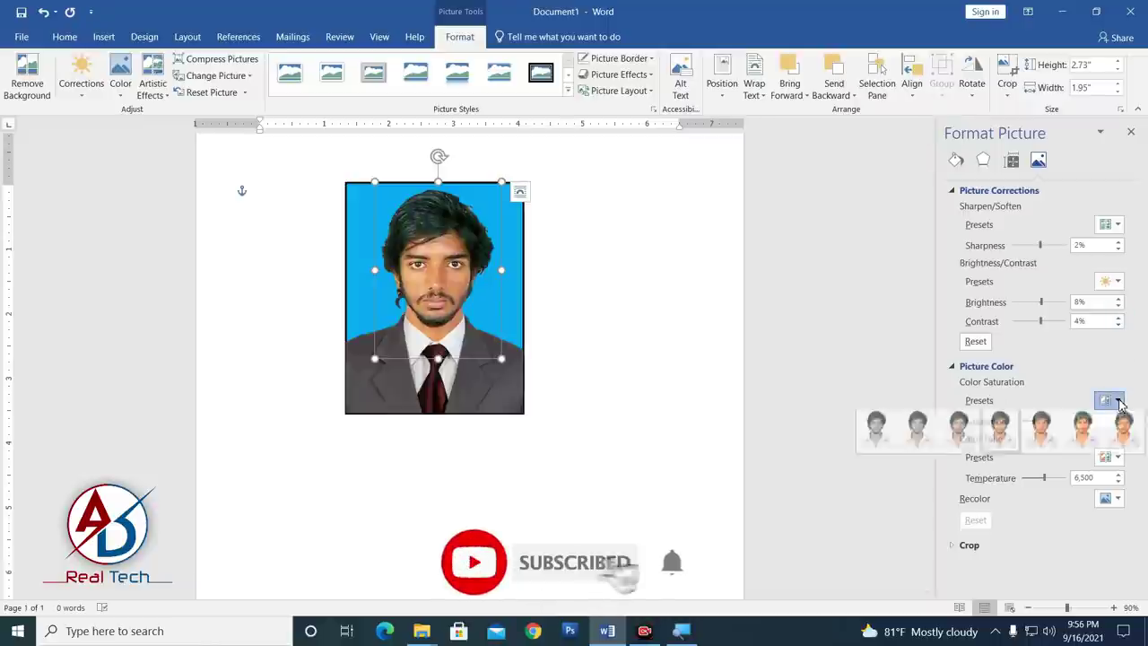
{"action": "left_click", "coordinate": [1003, 451]}
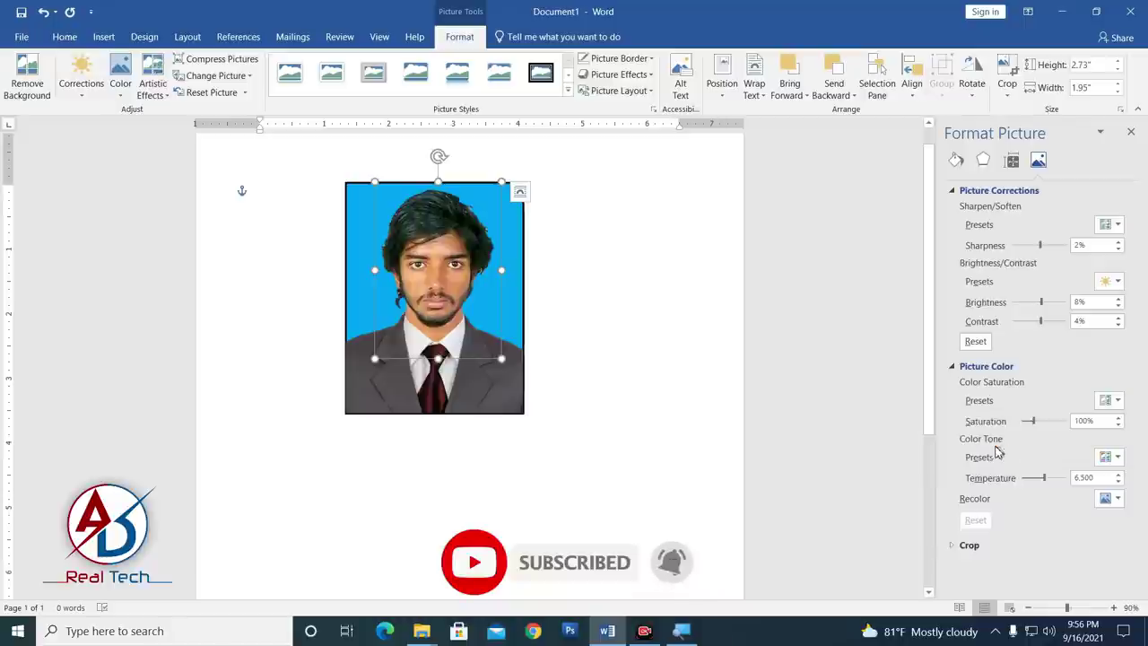
{"action": "left_click", "coordinate": [1119, 425]}
{"action": "left_click", "coordinate": [1118, 425]}
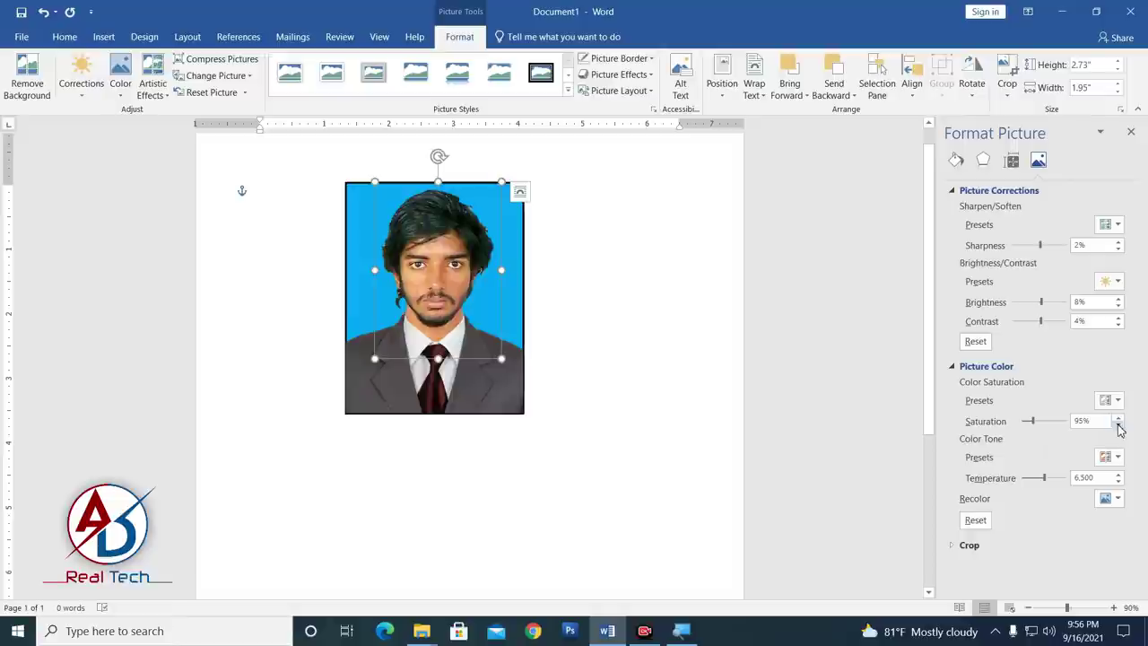
{"action": "left_click", "coordinate": [1119, 425]}
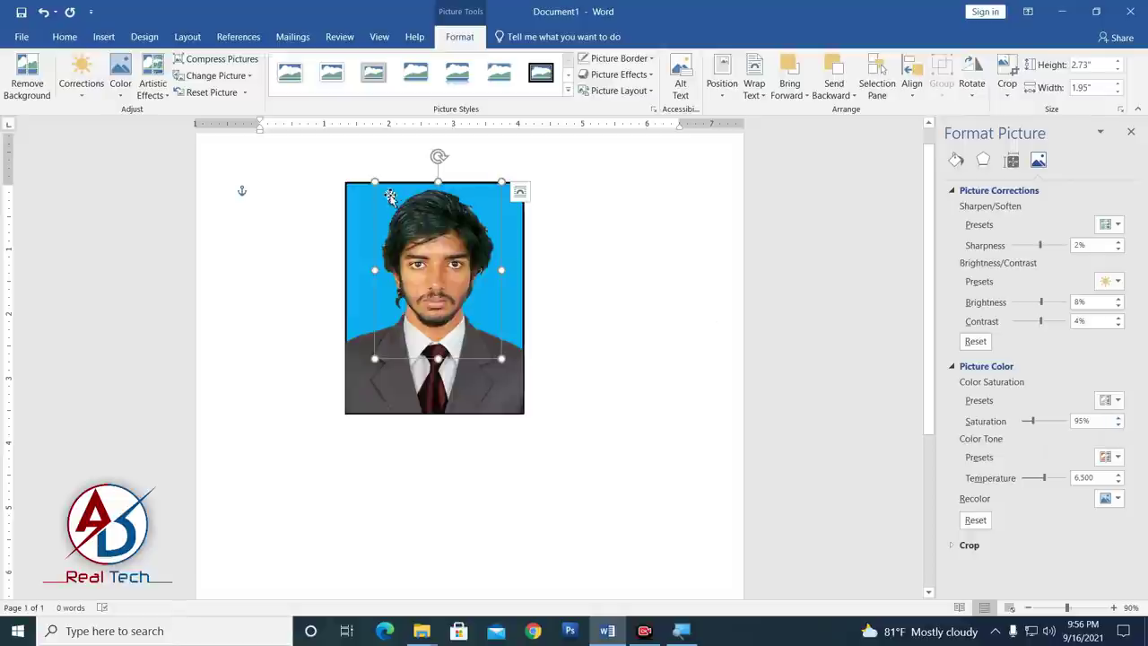
{"action": "left_click", "coordinate": [1118, 483]}
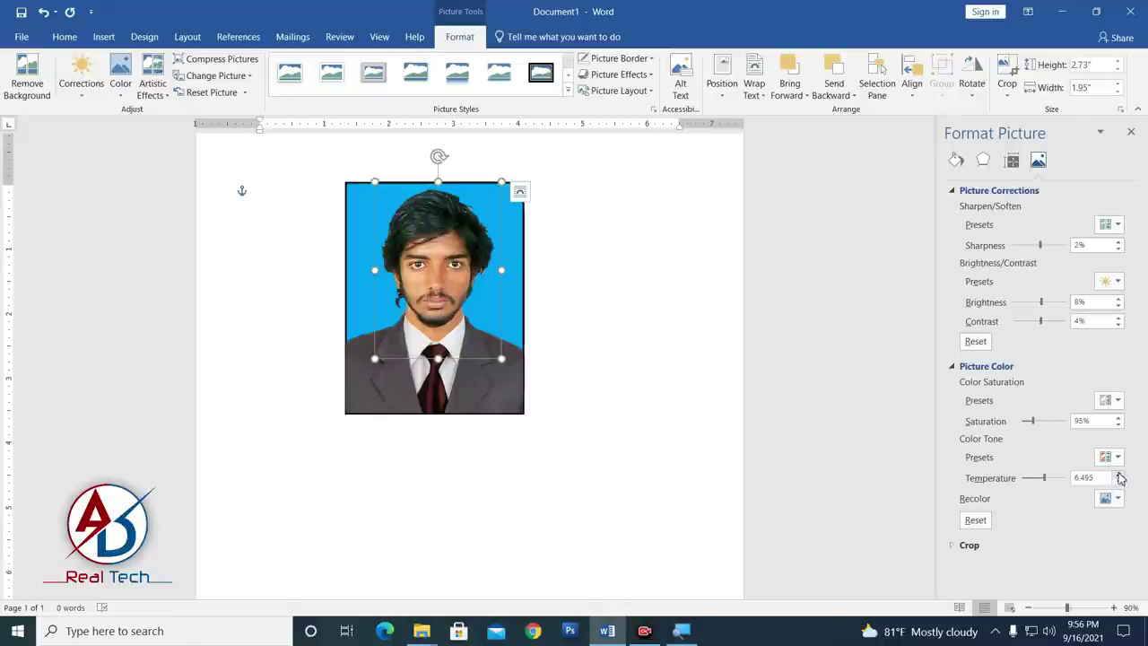
{"action": "left_click", "coordinate": [1118, 474]}
{"action": "left_click", "coordinate": [1119, 475]}
{"action": "left_click", "coordinate": [1117, 483]}
{"action": "left_click", "coordinate": [1117, 483]}
{"action": "left_click", "coordinate": [1118, 418]}
{"action": "left_click", "coordinate": [1119, 418]}
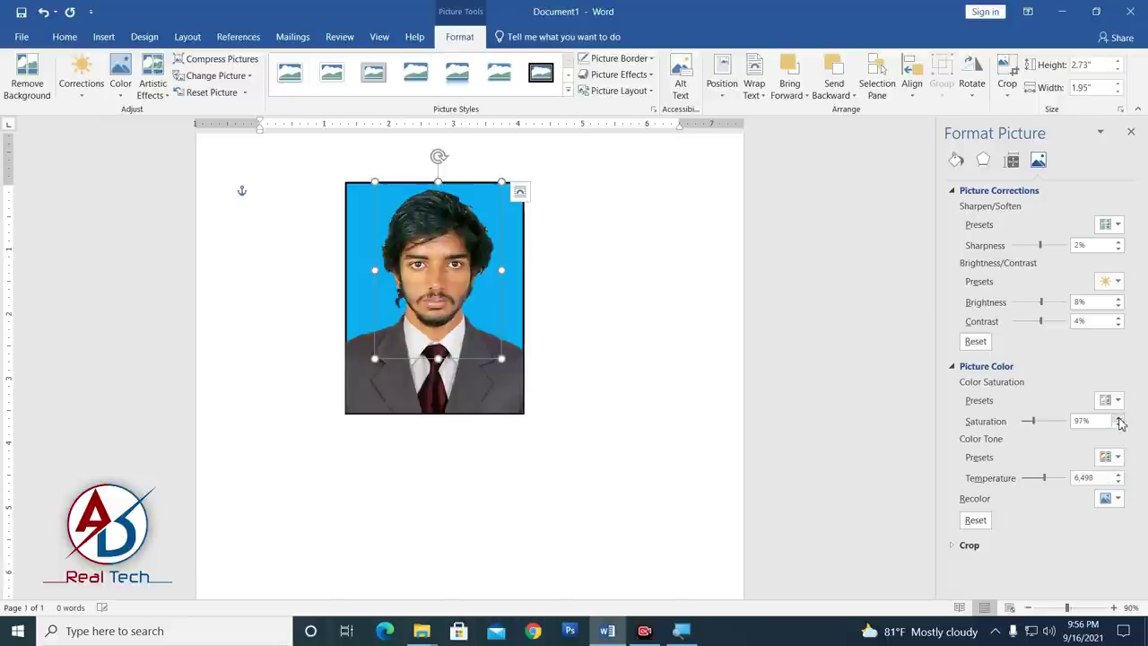
{"action": "left_click", "coordinate": [1118, 418]}
- Deselect the photo and close the Format Text Effects side pane
{"action": "left_click", "coordinate": [599, 350]}
{"action": "scroll", "coordinate": [574, 345], "scroll_direction": "down", "scroll_amount": 7}
{"action": "scroll", "coordinate": [448, 332], "scroll_direction": "up", "scroll_amount": 4}
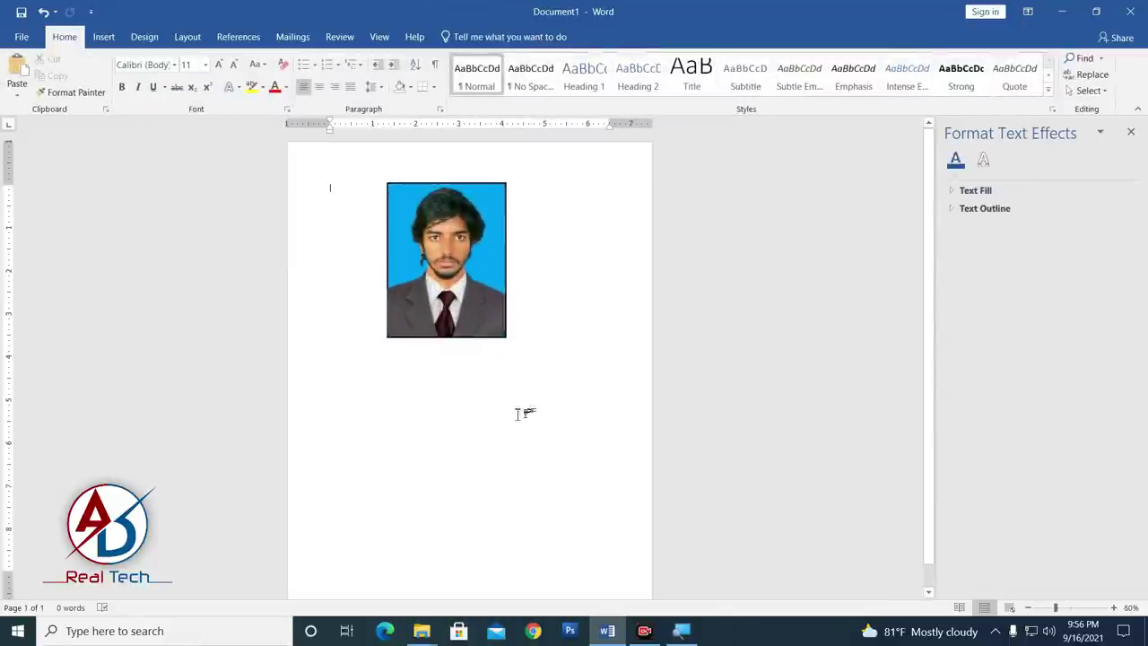
{"action": "left_click", "coordinate": [1132, 133]}
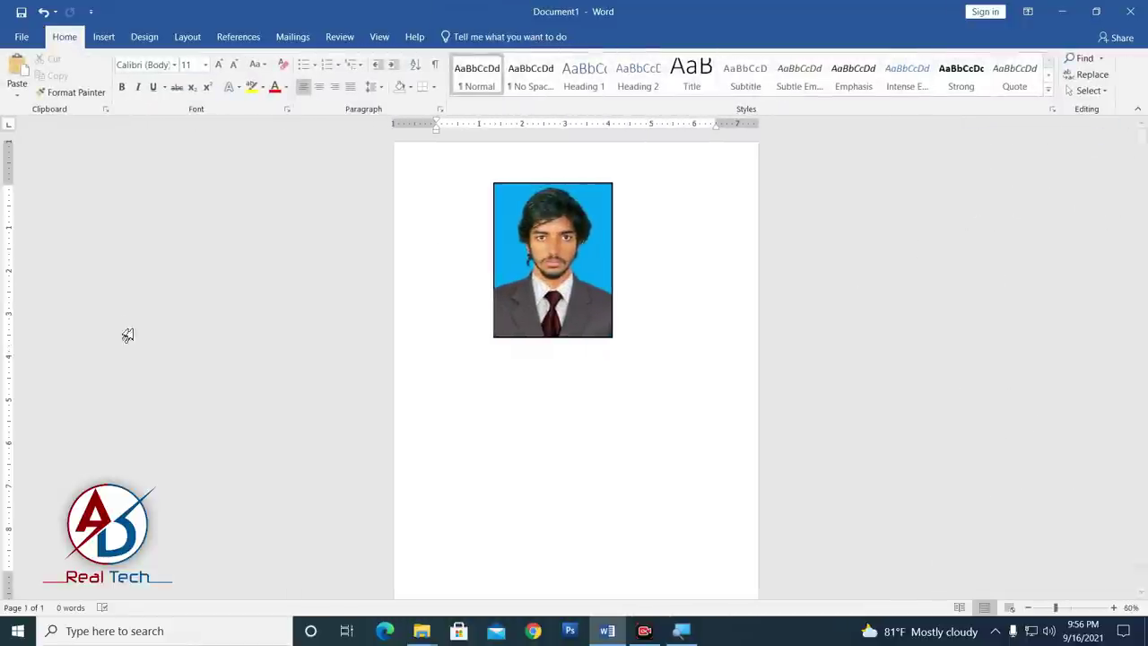